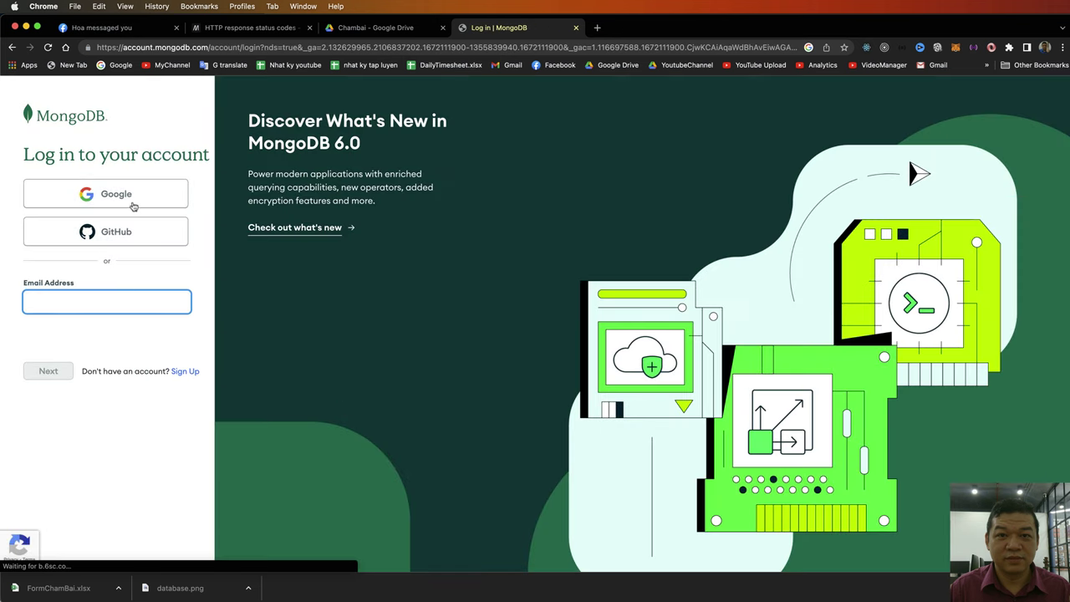
- Sign in to Atlas with Google and dismiss the Termination Protection announcement
left_click(133, 204)
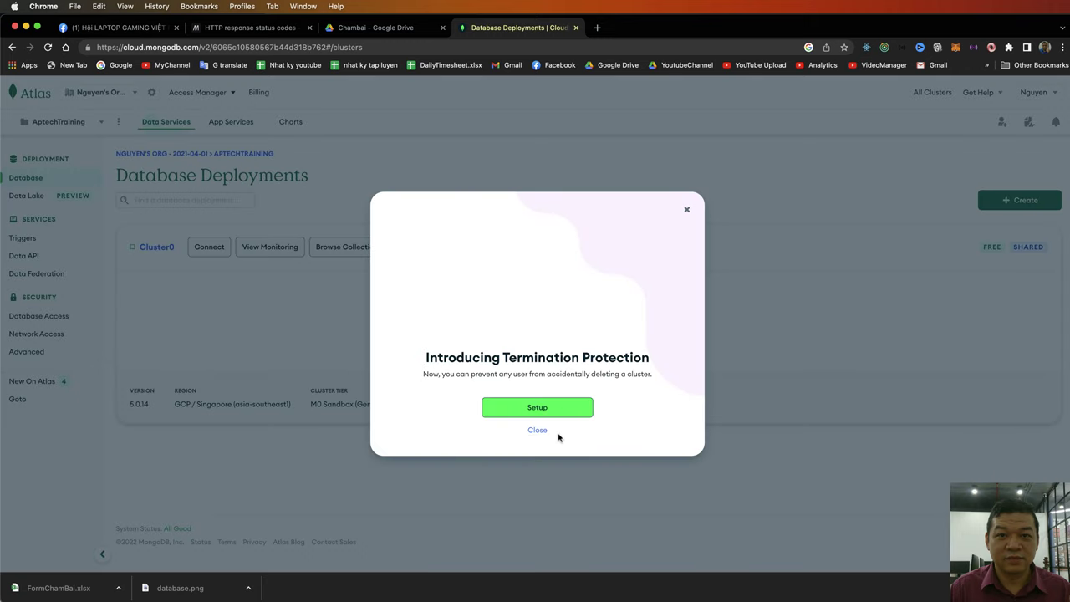
left_click(537, 430)
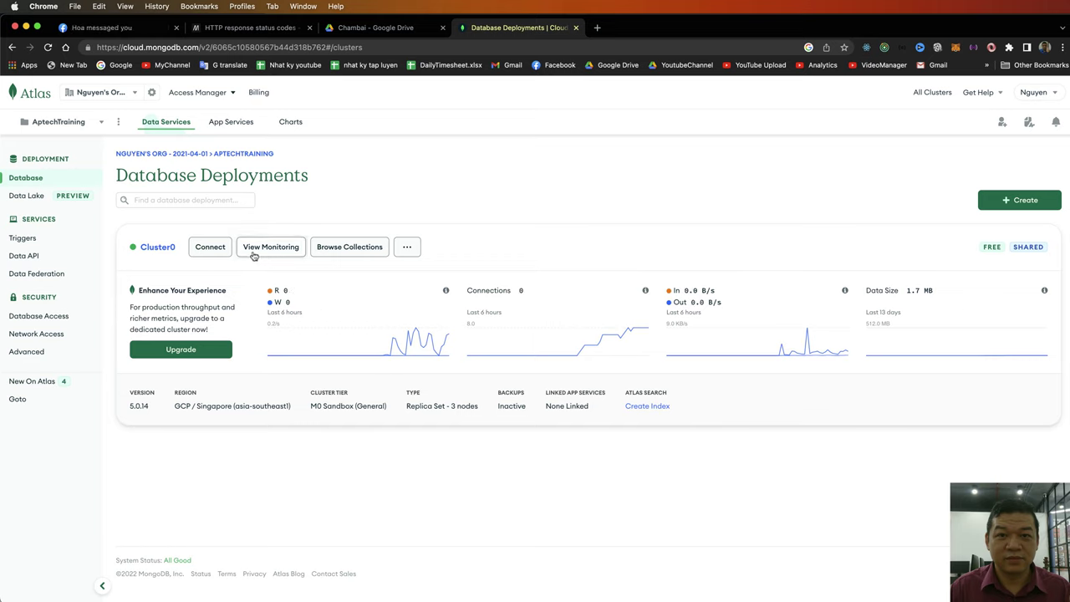
- In Database Access, start a new user named 'tutorial' and enter its password
left_click(52, 319)
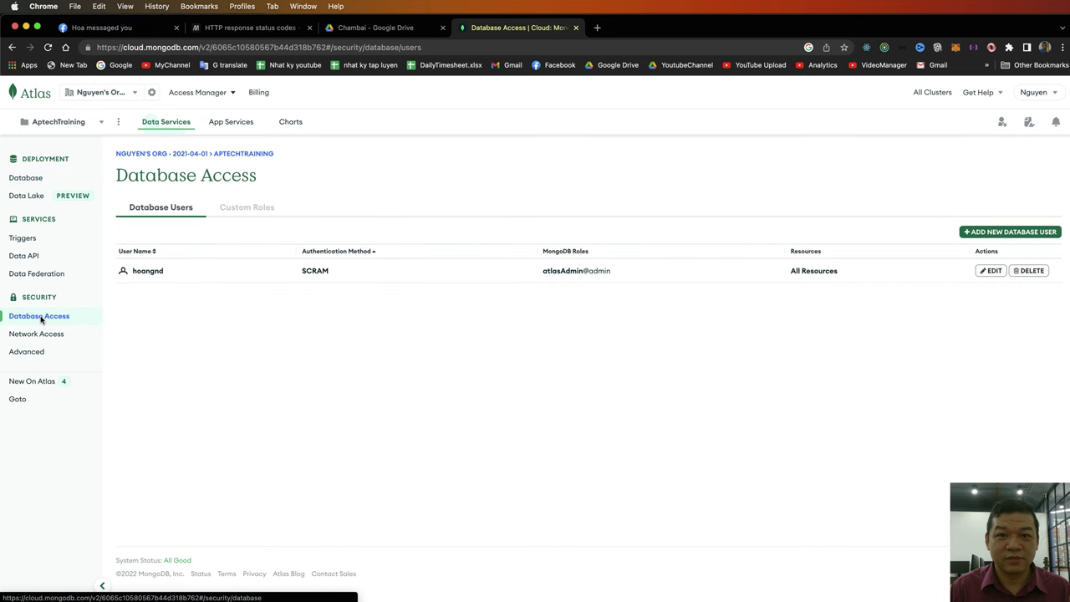
left_click(1010, 232)
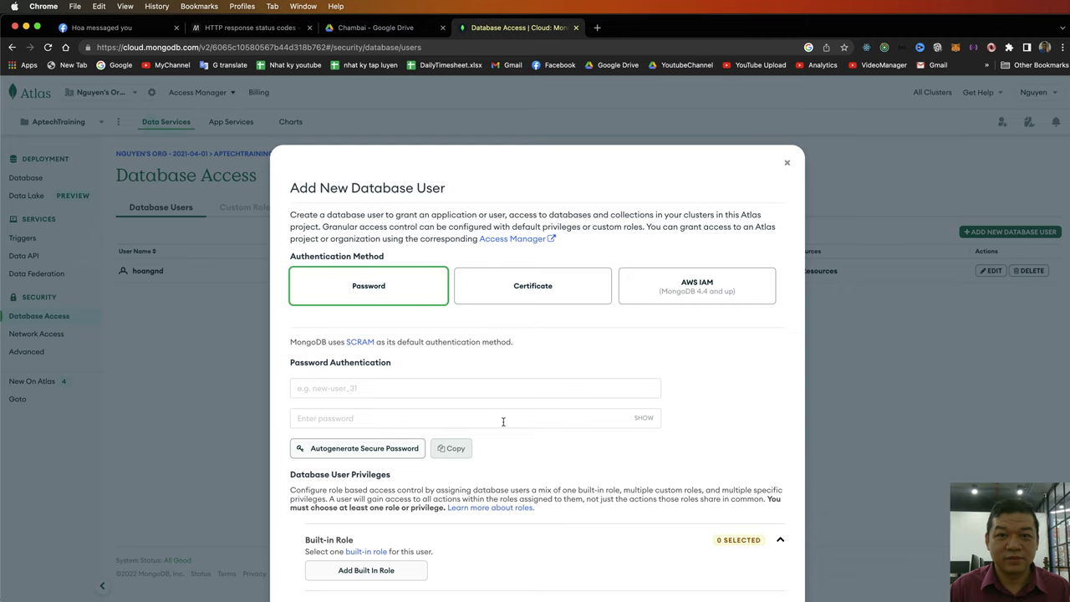
scroll(503, 425, "down", 2)
scroll(504, 426, "up", 2)
type("tu")
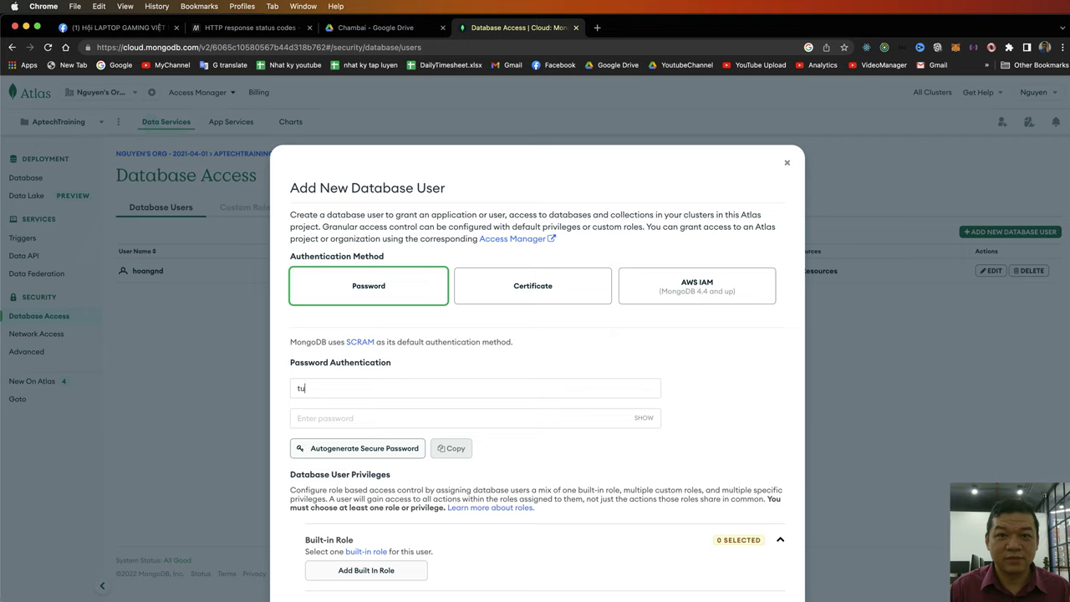
type("torial")
left_click(381, 419)
type("1")
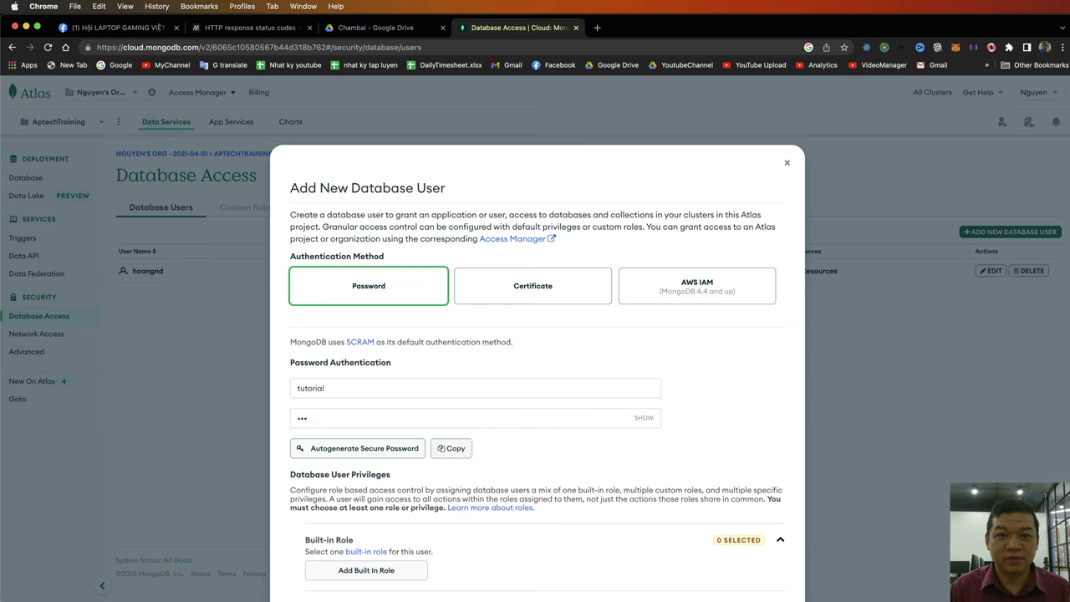
left_click(643, 417)
type("123456789")
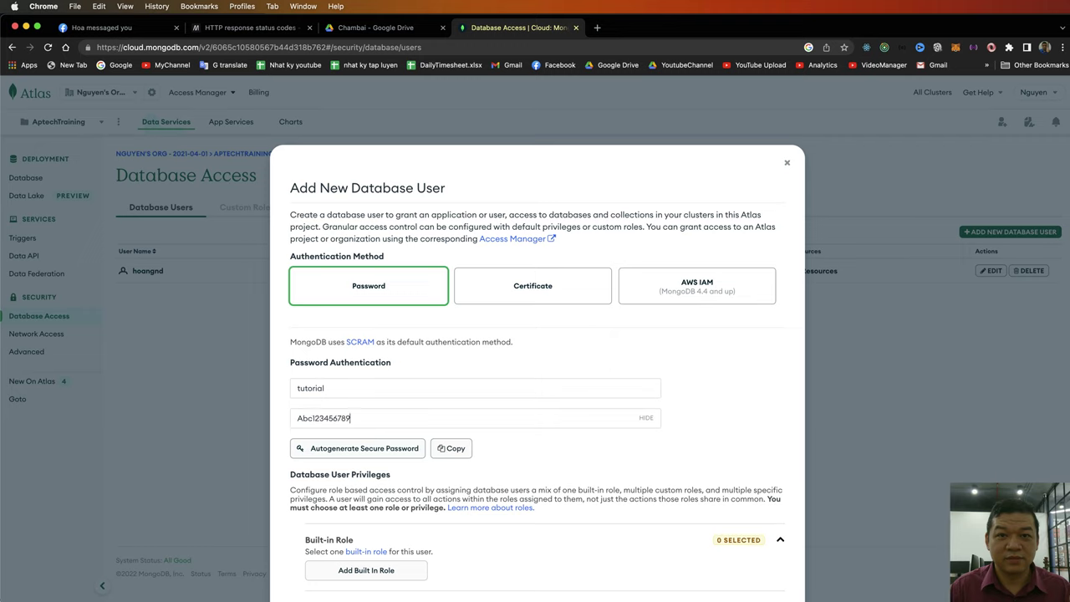
type("@")
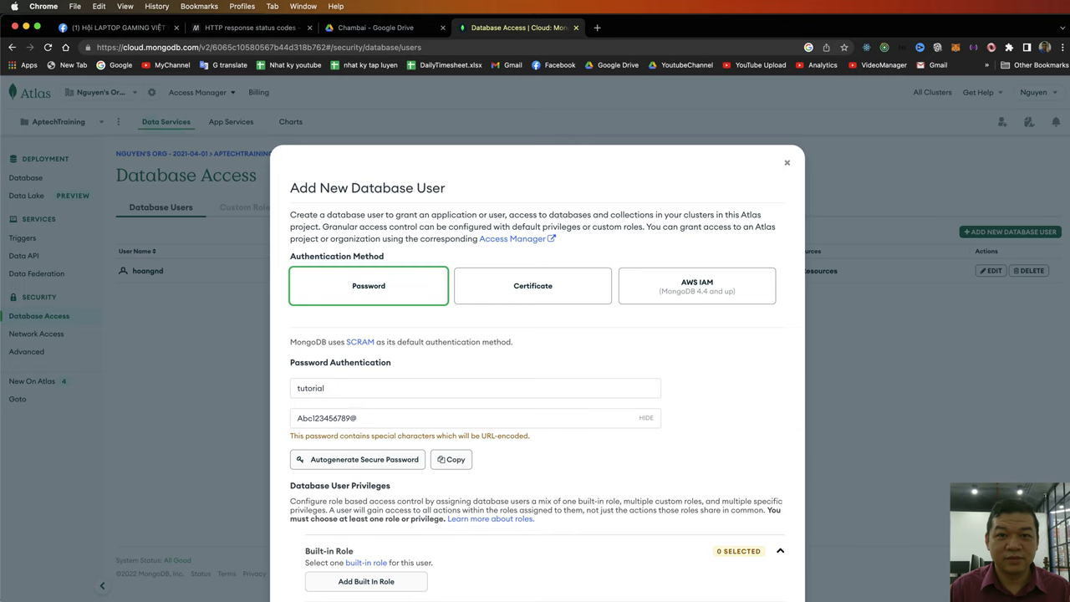
key("BackSpace")
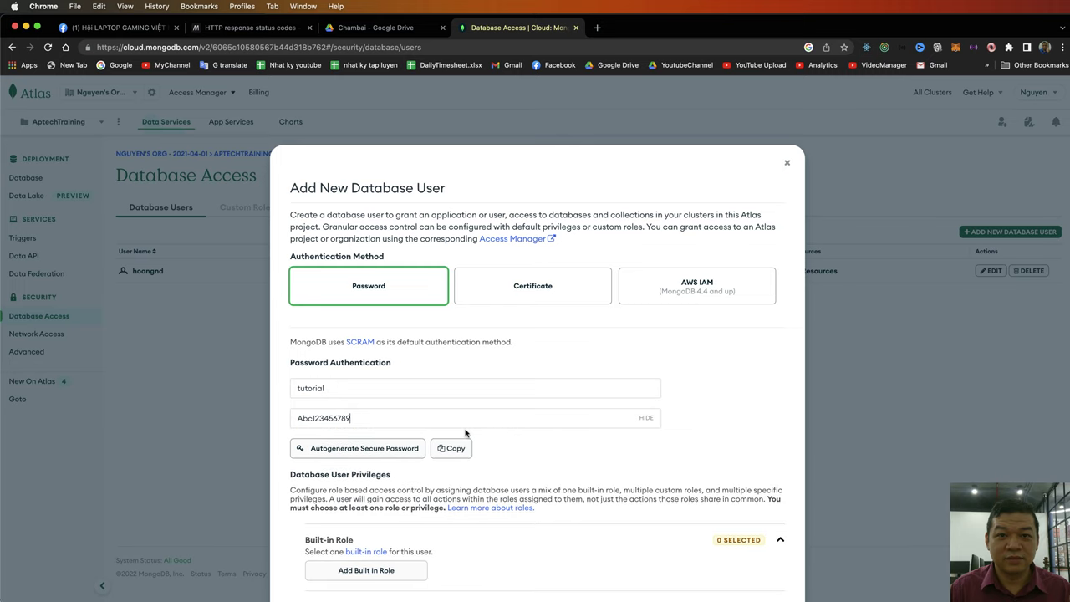
left_click_drag(351, 419, 230, 418)
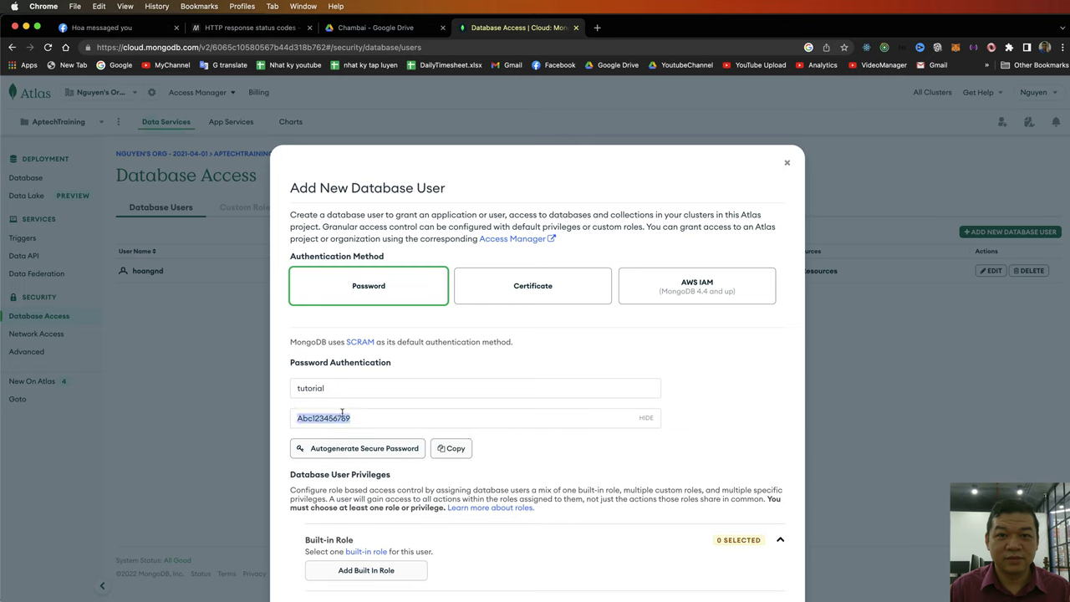
left_click(350, 414)
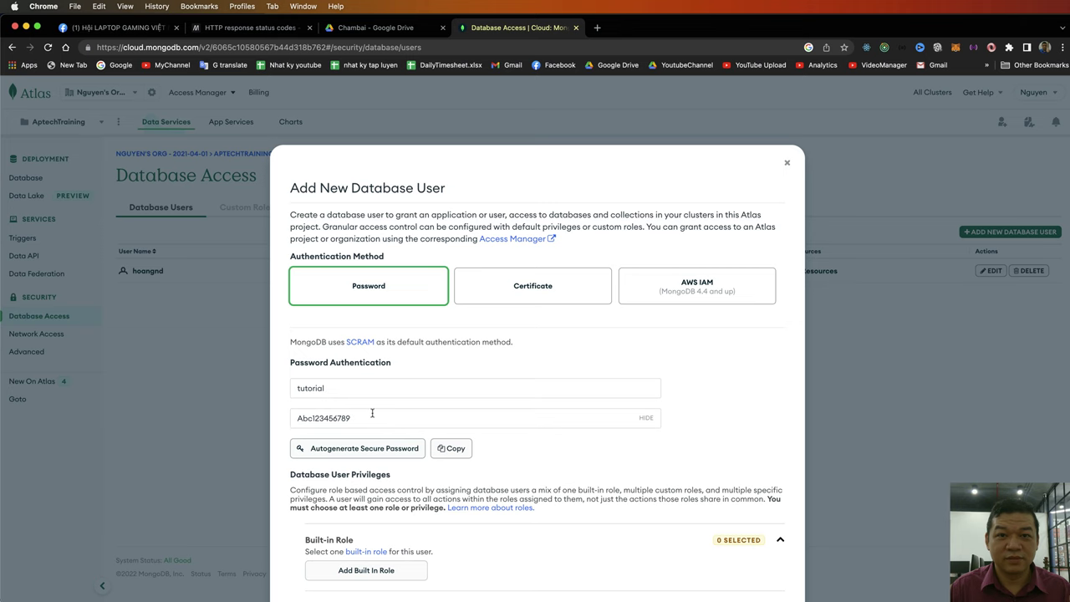
- Give the user the built-in role 'Read and write to any database' and add it
scroll(344, 385, "down", 3)
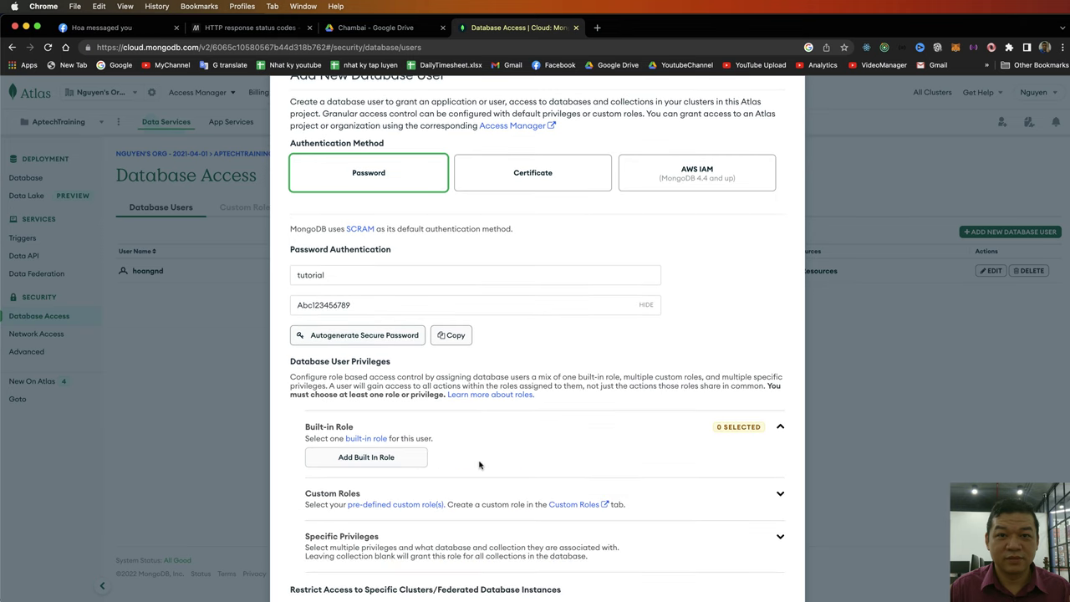
left_click(390, 461)
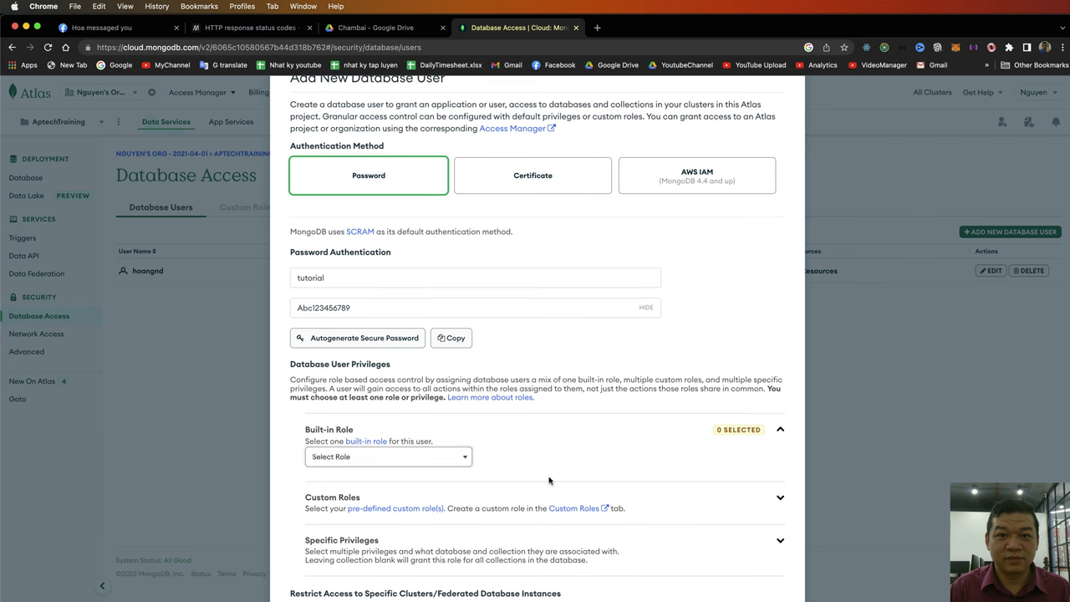
left_click(455, 456)
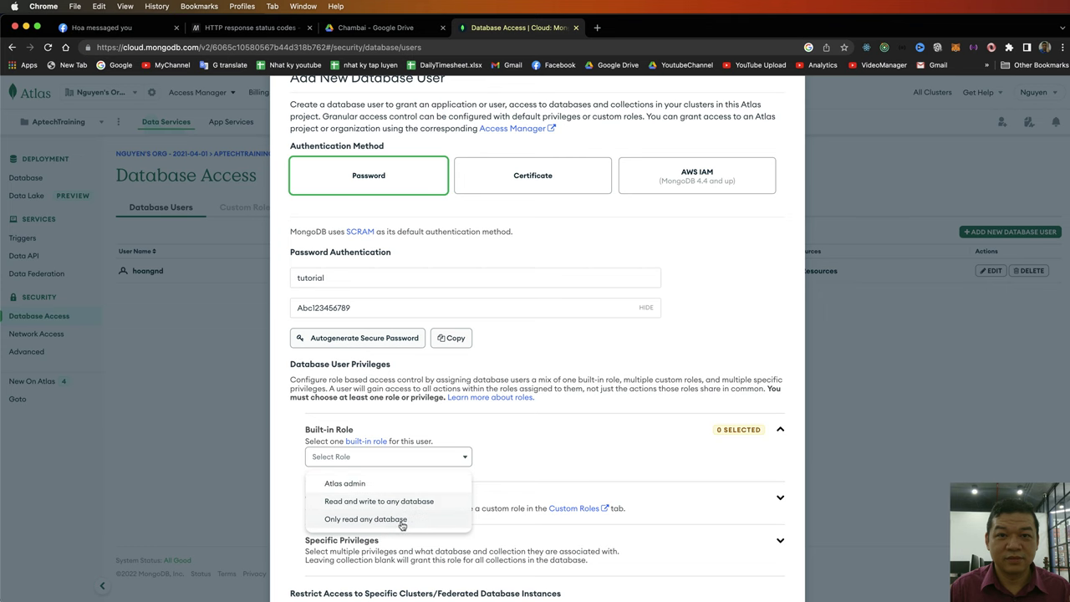
left_click(414, 503)
scroll(753, 530, "down", 5)
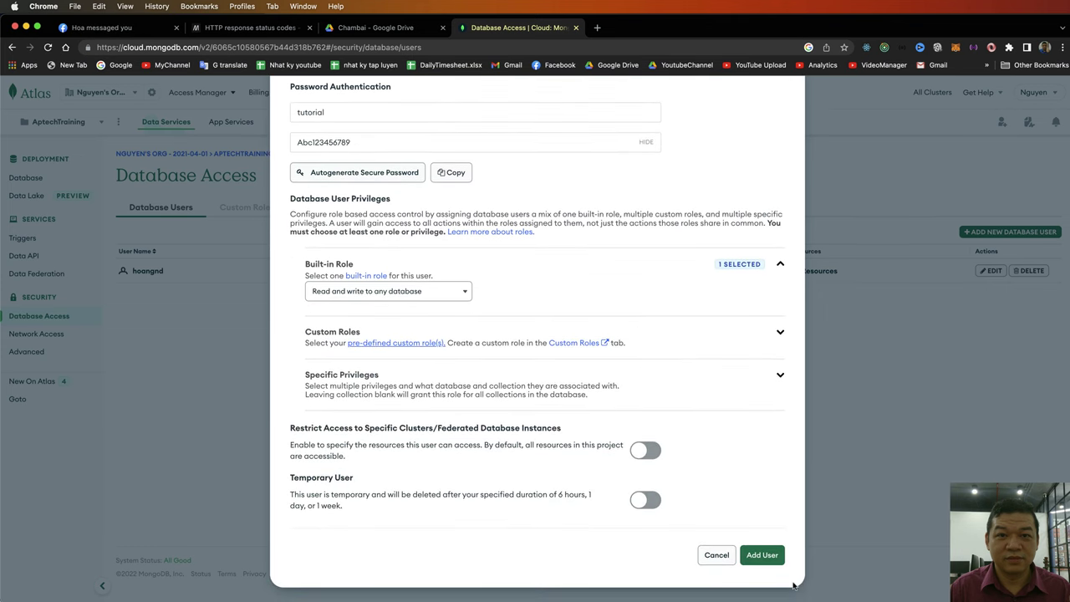
left_click(758, 554)
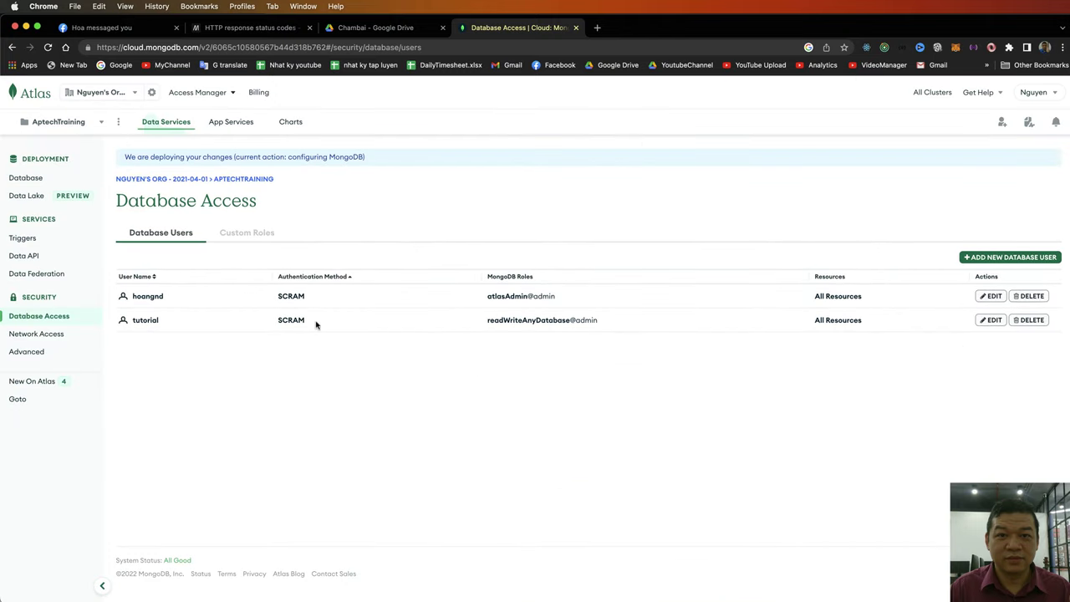
double_click(557, 318)
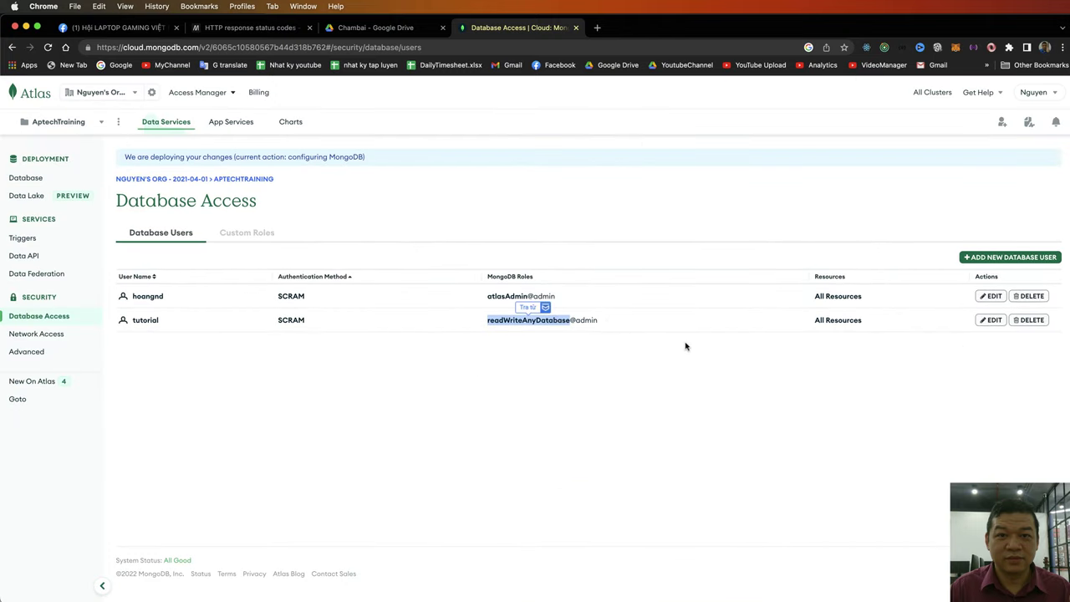
left_click(988, 349)
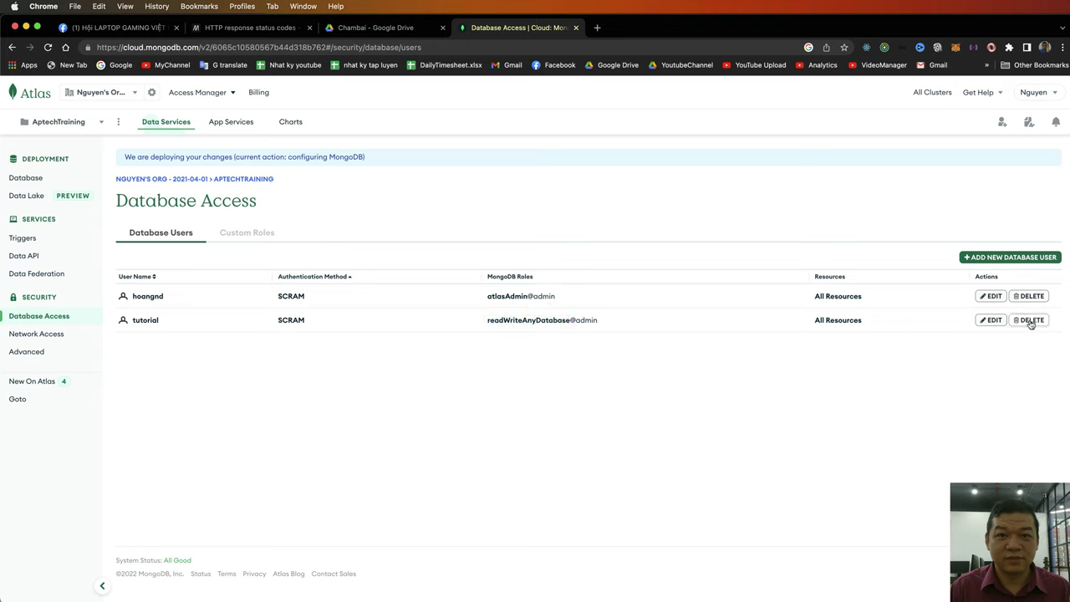
left_click(990, 321)
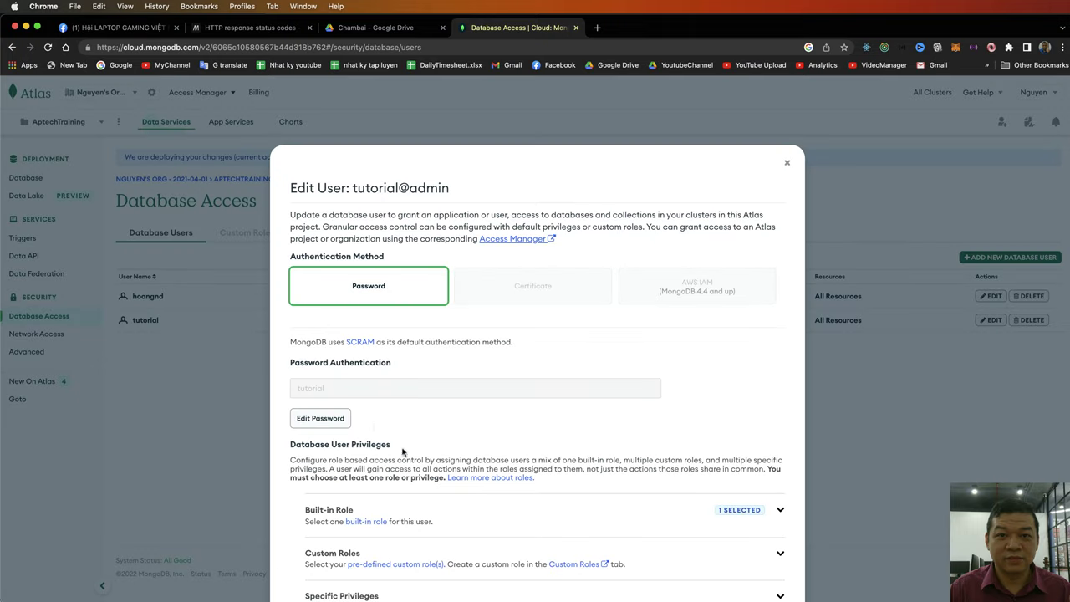
scroll(418, 455, "down", 2)
scroll(419, 456, "down", 1)
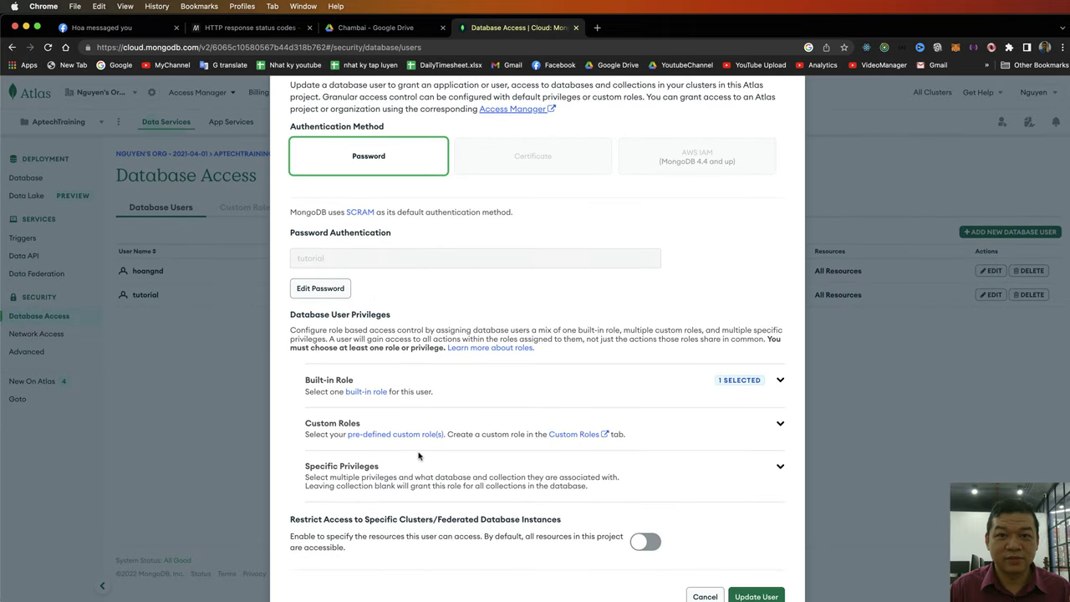
scroll(418, 456, "up", 3)
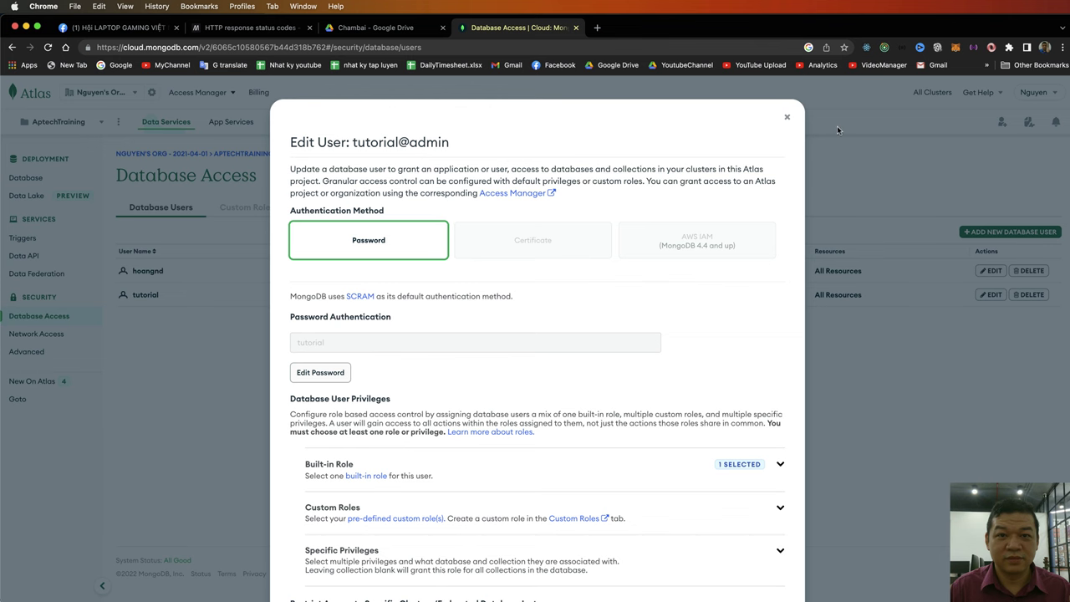
left_click(786, 118)
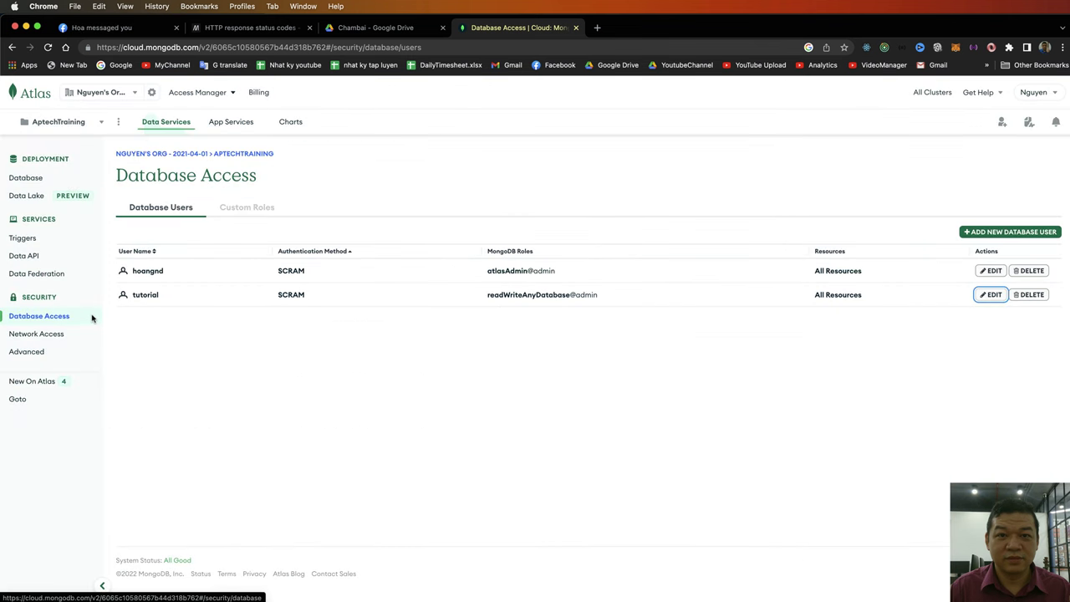
- Create a new project named NodeJSTutorial2023, skipping past the Add Members step
left_click(58, 121)
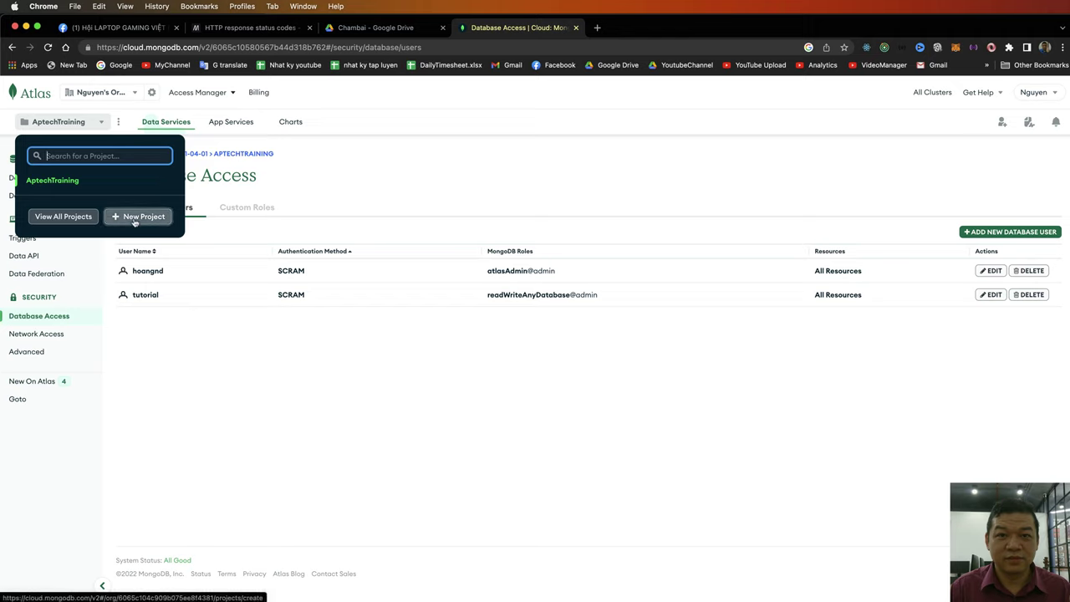
left_click(87, 123)
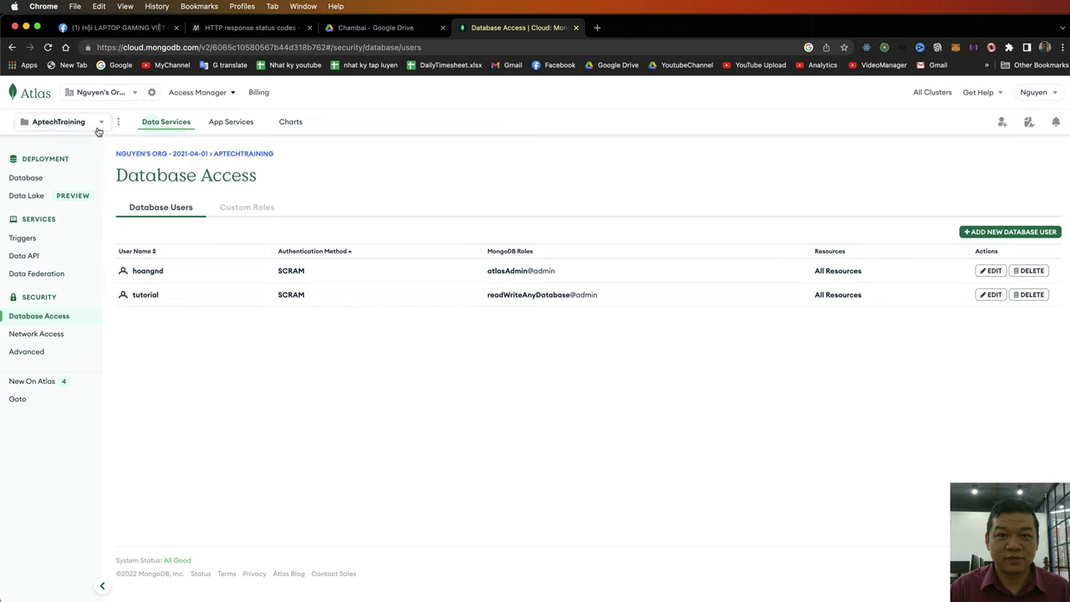
left_click(102, 128)
left_click(133, 218)
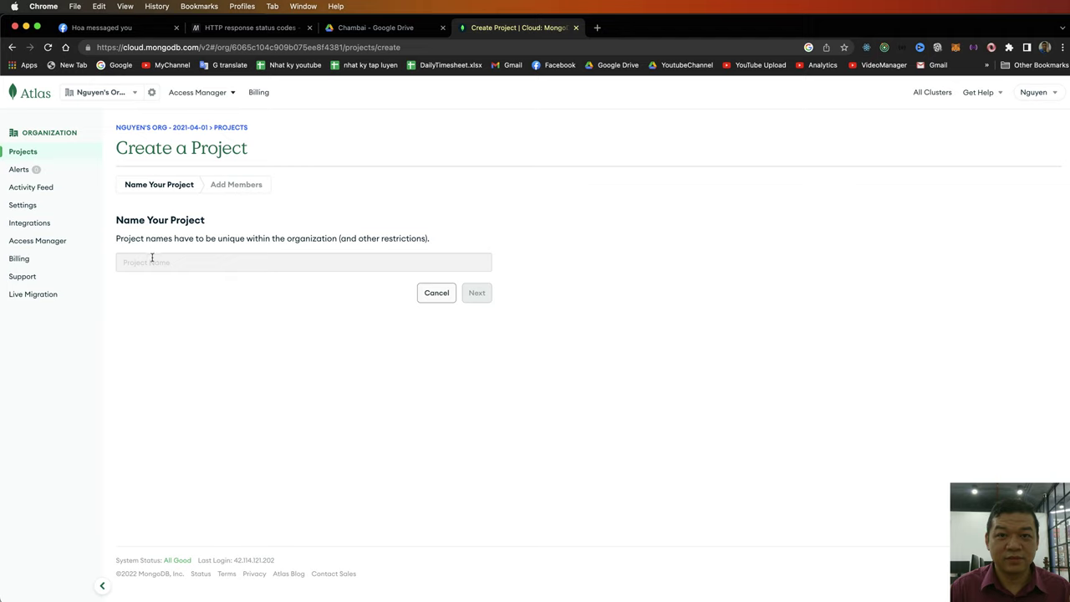
type("NodeJSTu")
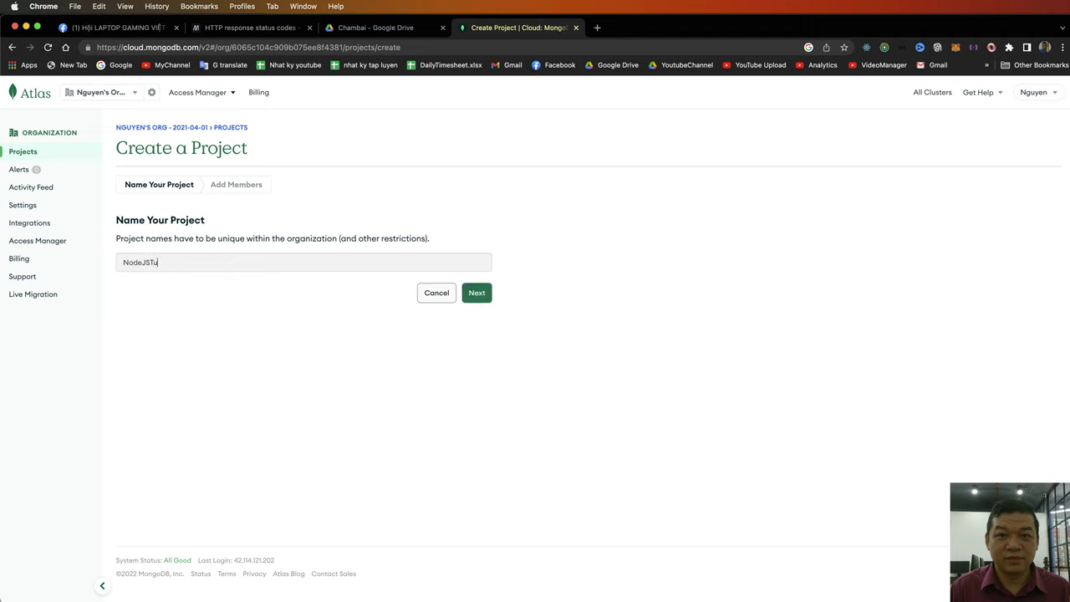
type("torial2023")
left_click(476, 293)
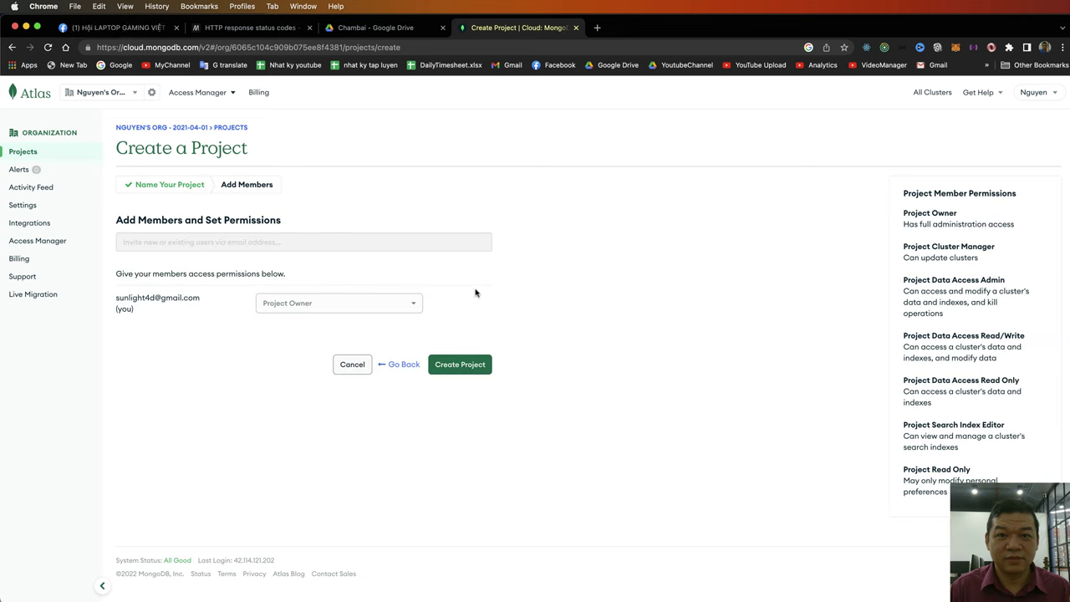
left_click(453, 371)
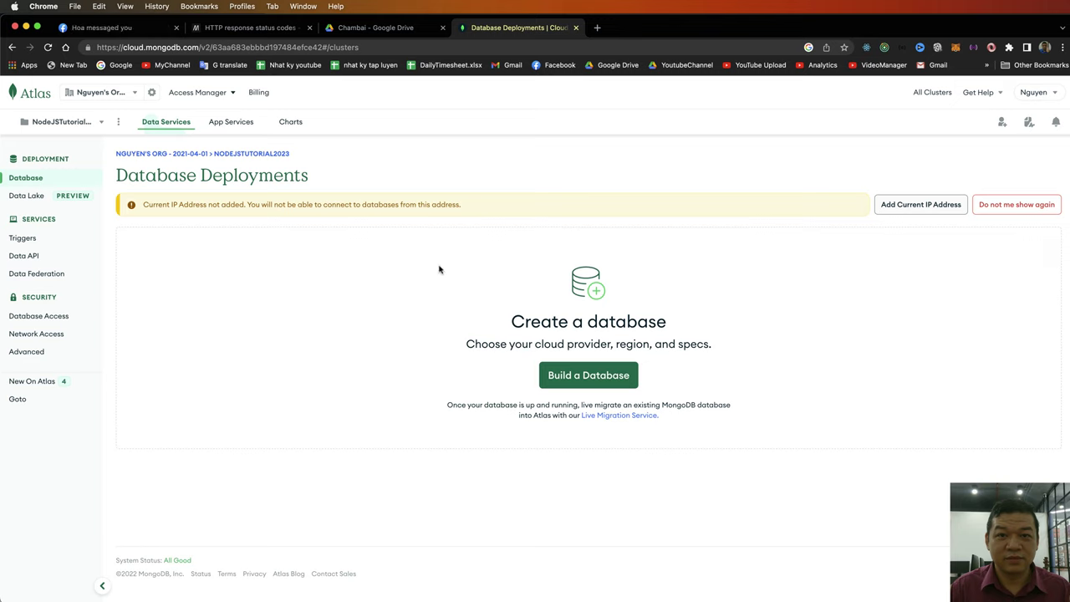
- Build a free Shared M0 cluster named Cluster0, reviewing its additional settings before creating it
left_click(596, 380)
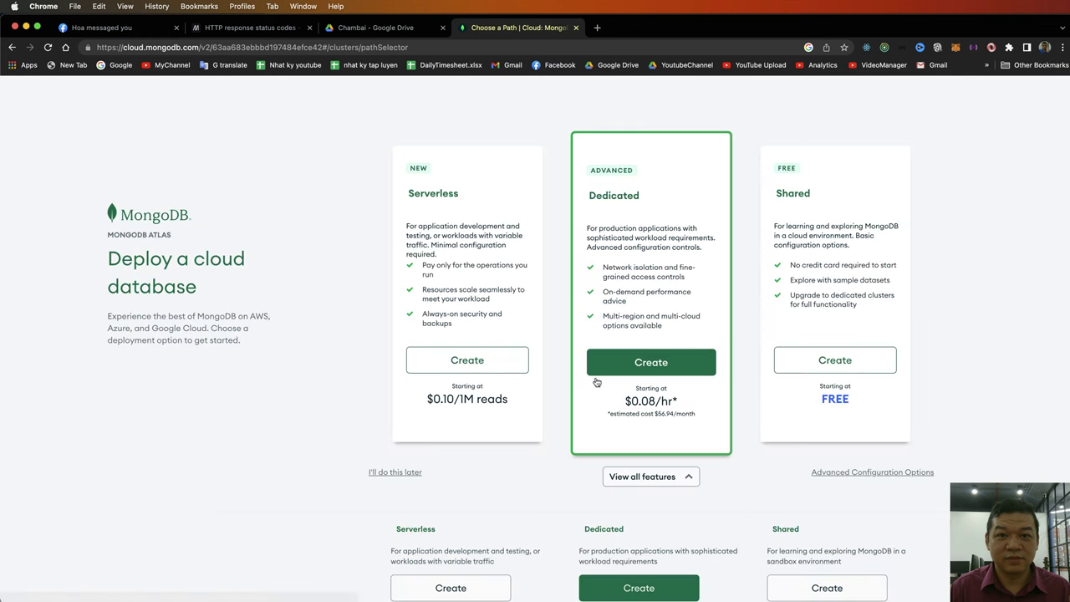
left_click(875, 367)
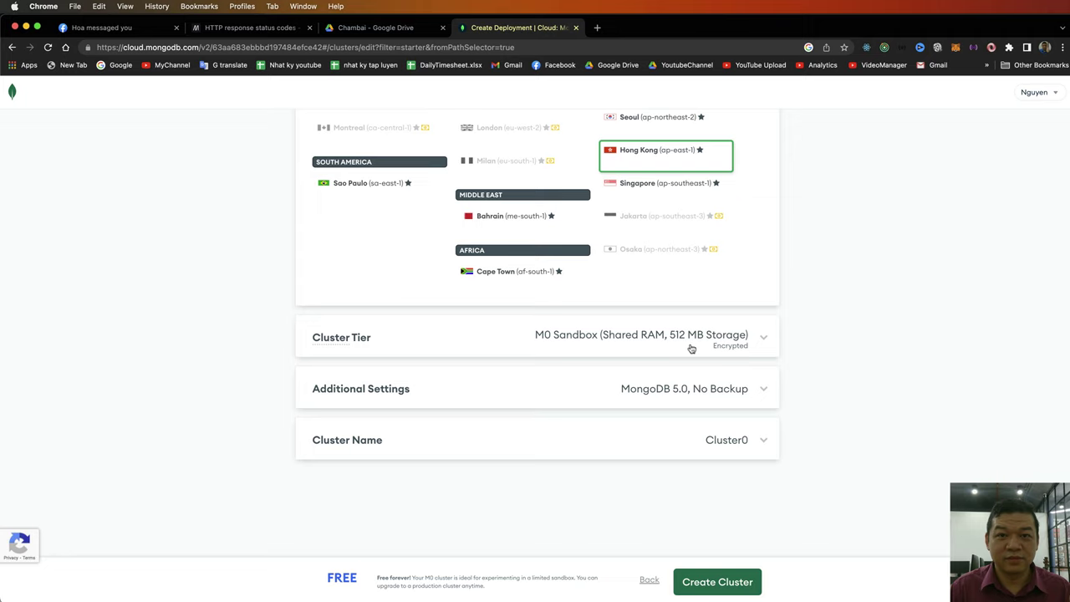
left_click(766, 394)
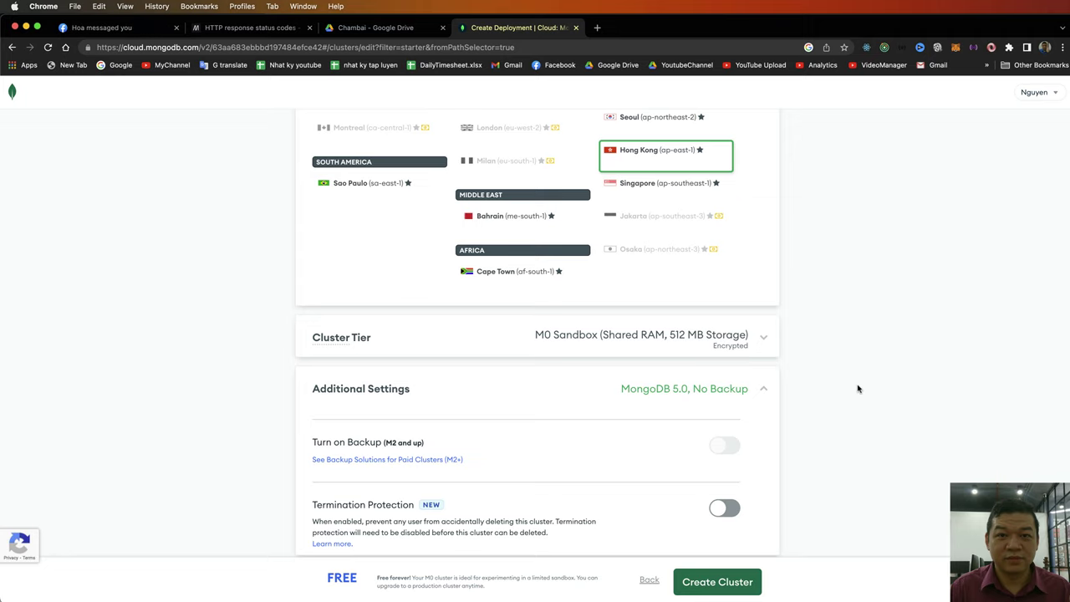
scroll(745, 388, "down", 4)
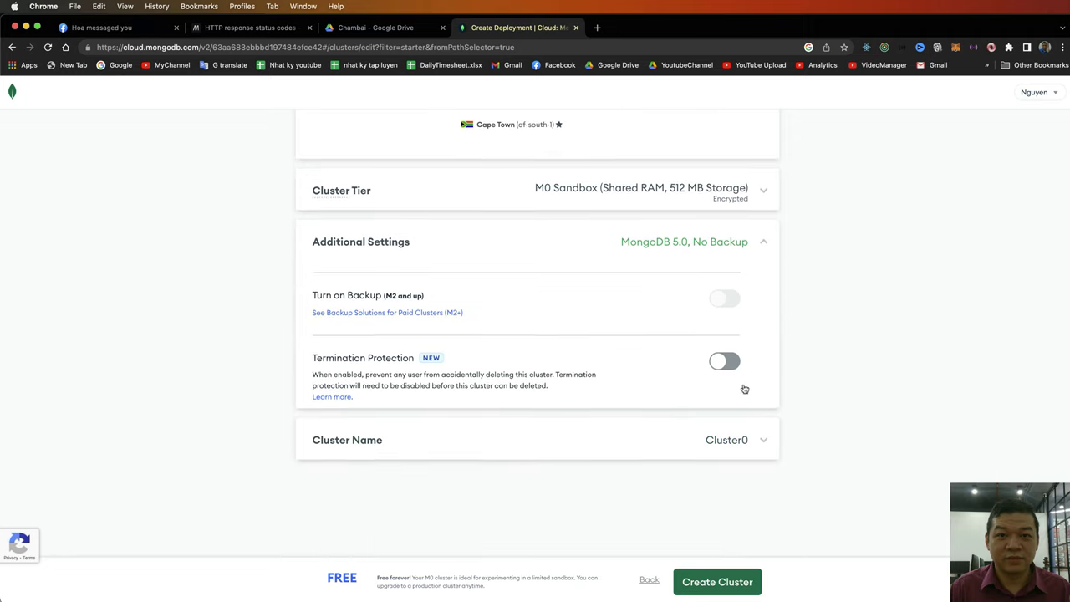
left_click(764, 439)
scroll(674, 360, "down", 2)
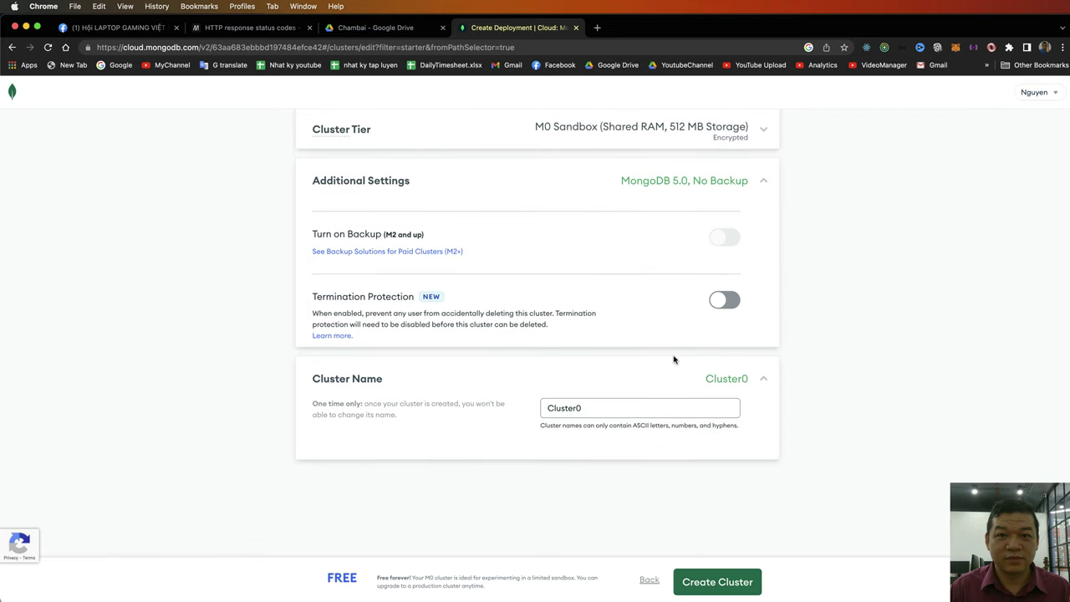
left_click(718, 582)
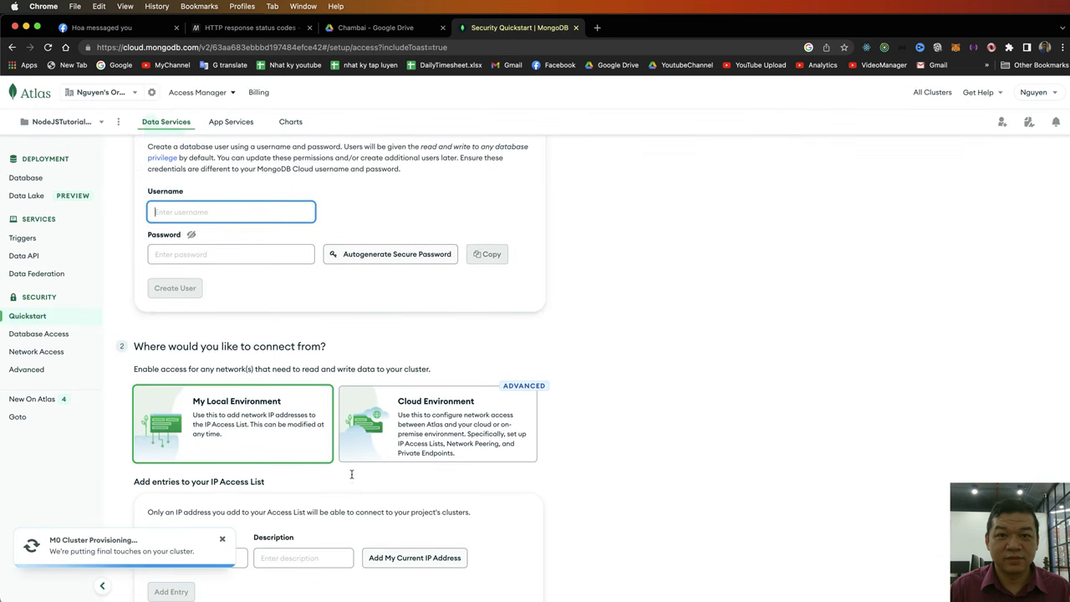
- Create the database user 'tutorial' with a password in the Security Quickstart
scroll(318, 401, "up", 1)
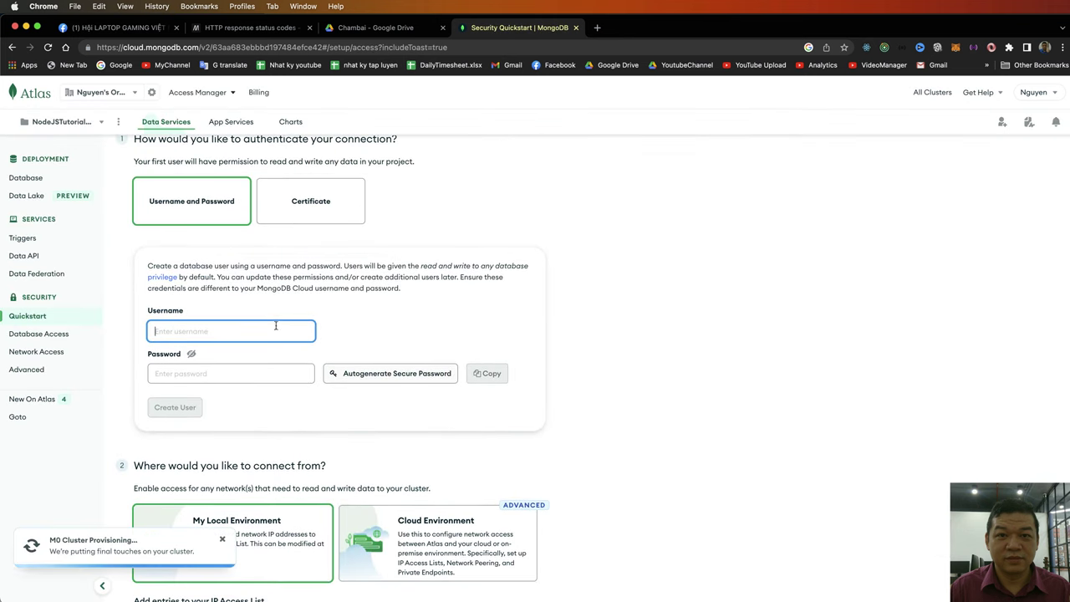
scroll(280, 351, "up", 1)
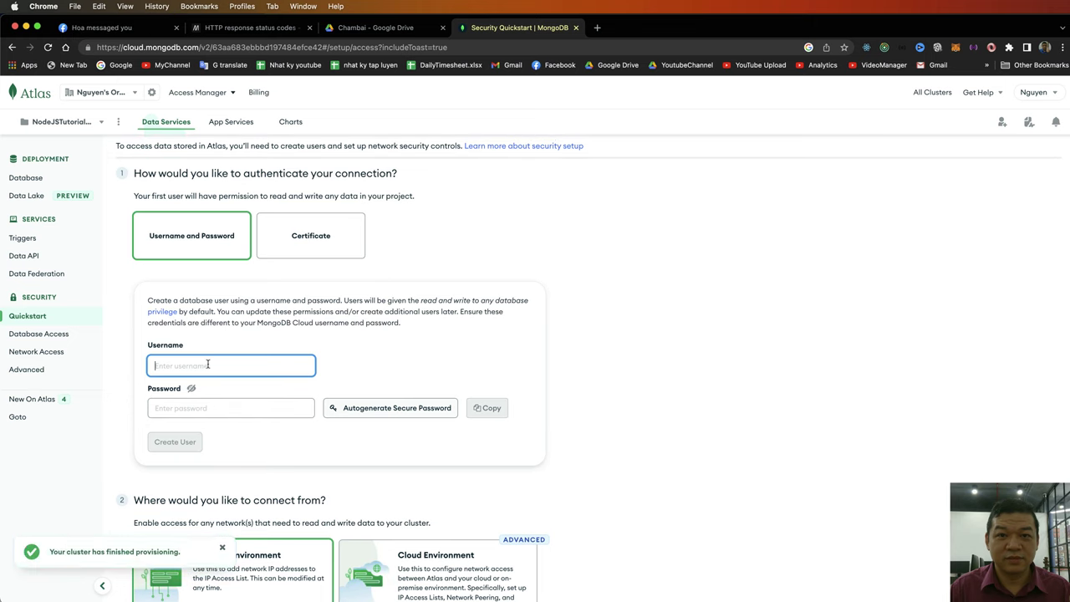
type("E")
key("BackSpace")
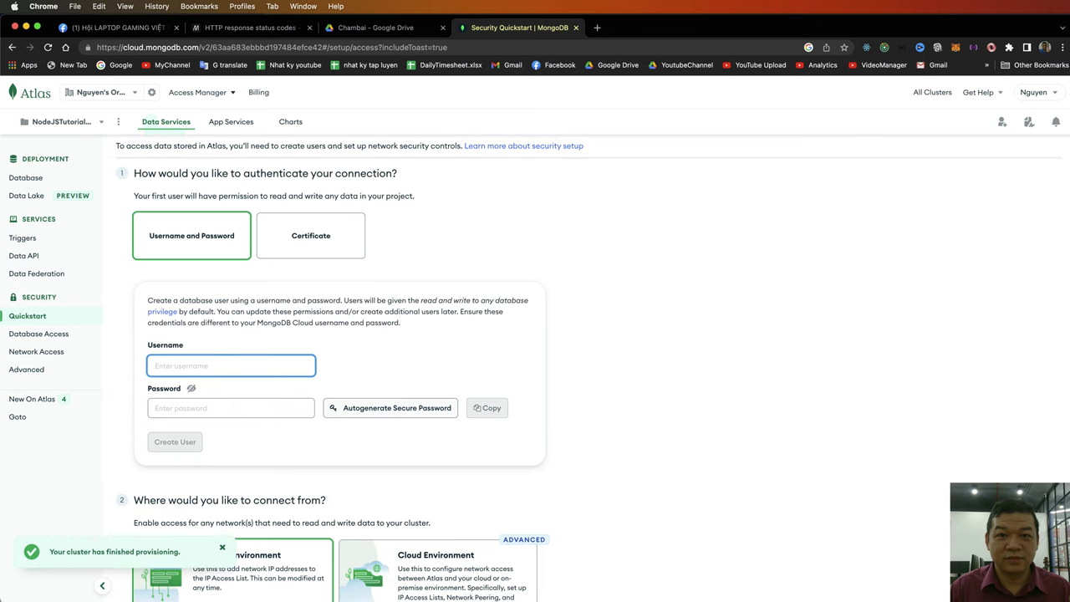
type("tut")
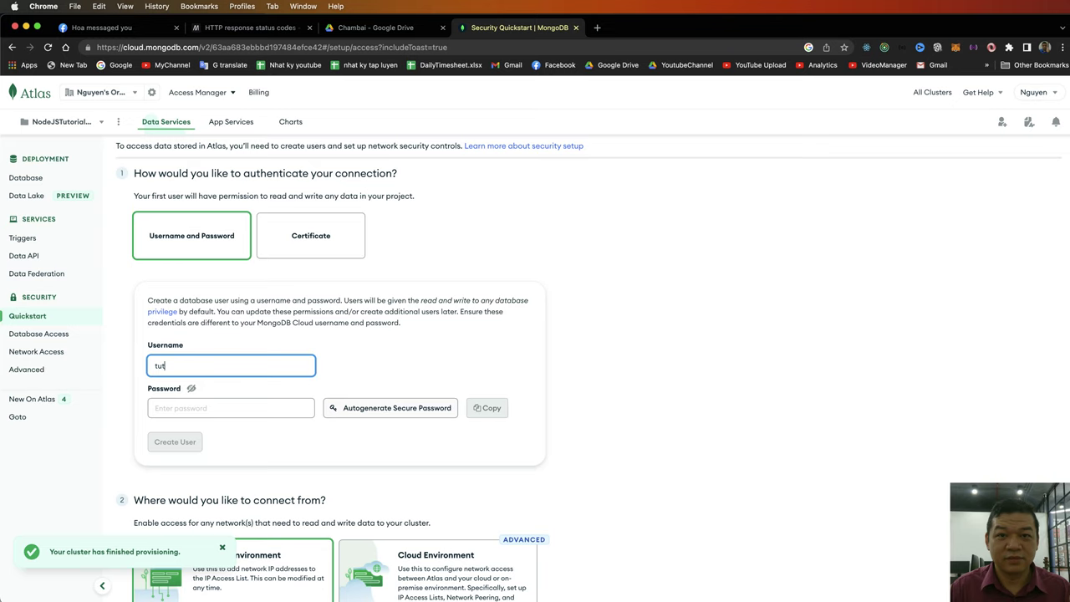
type("orial")
key("Tab")
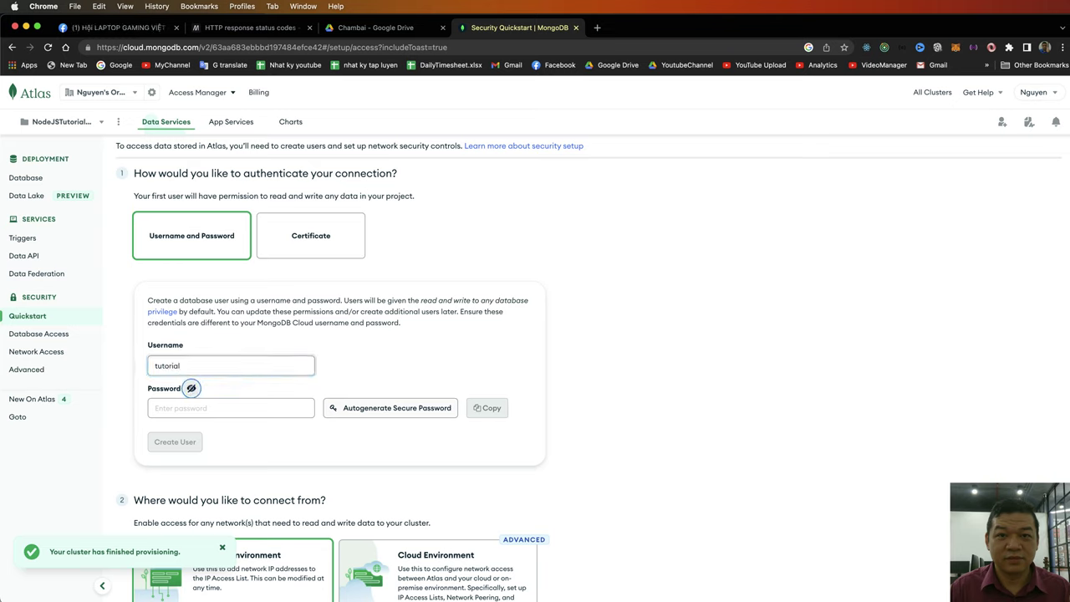
left_click(199, 409)
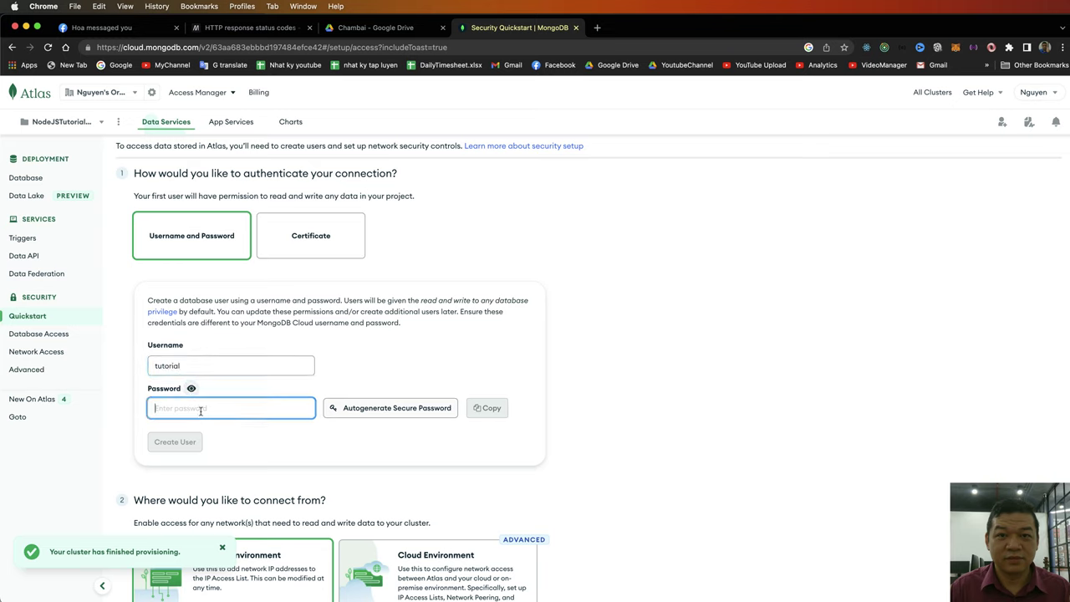
type("Abc")
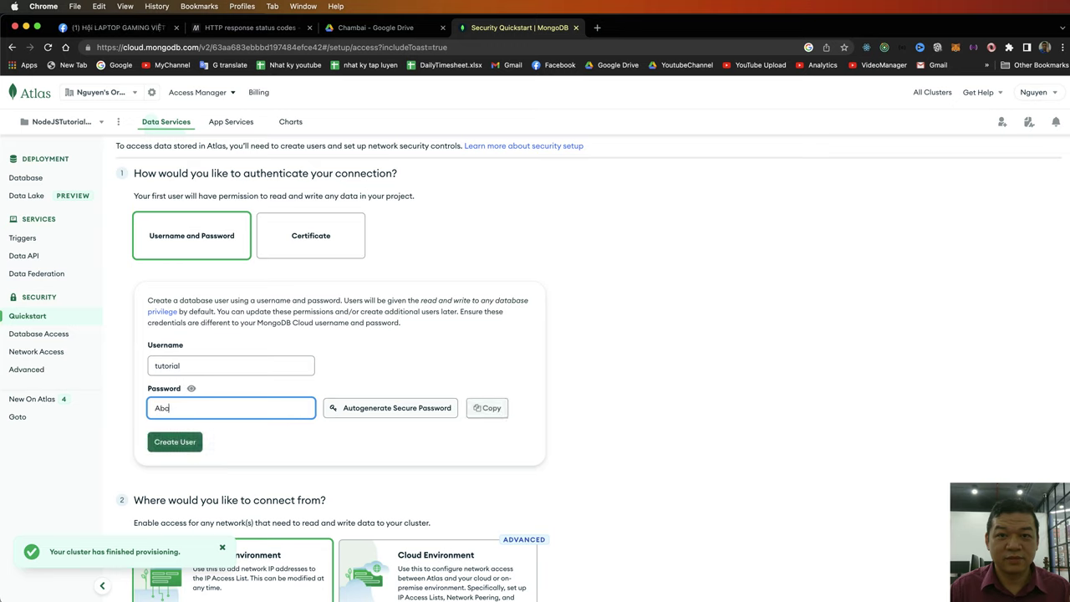
type("123456789")
scroll(443, 430, "down", 2)
left_click(194, 380)
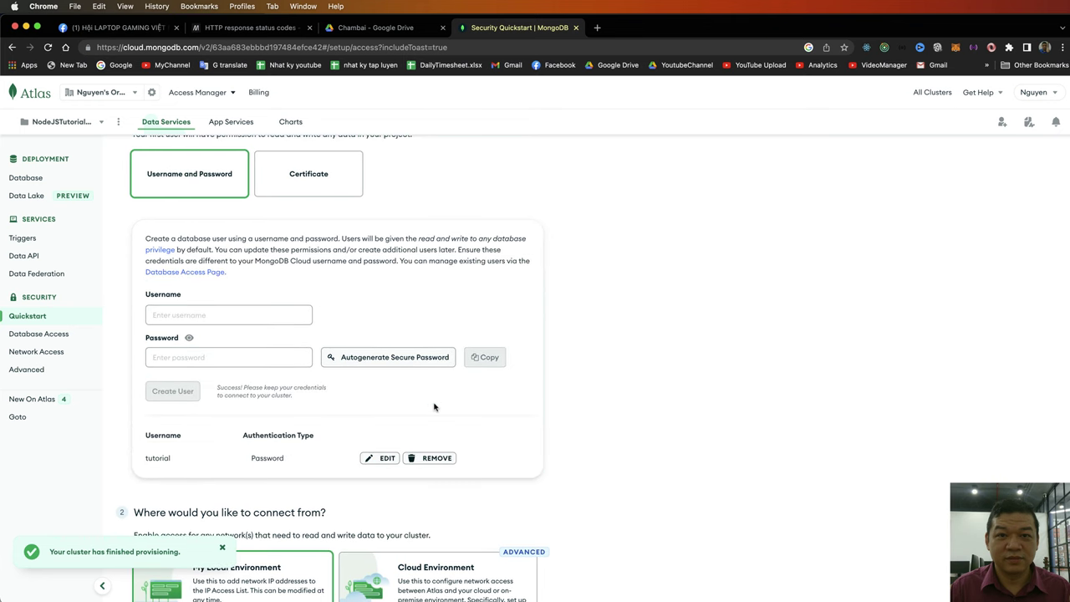
- Edit the tutorial user and type a new password
left_click(380, 458)
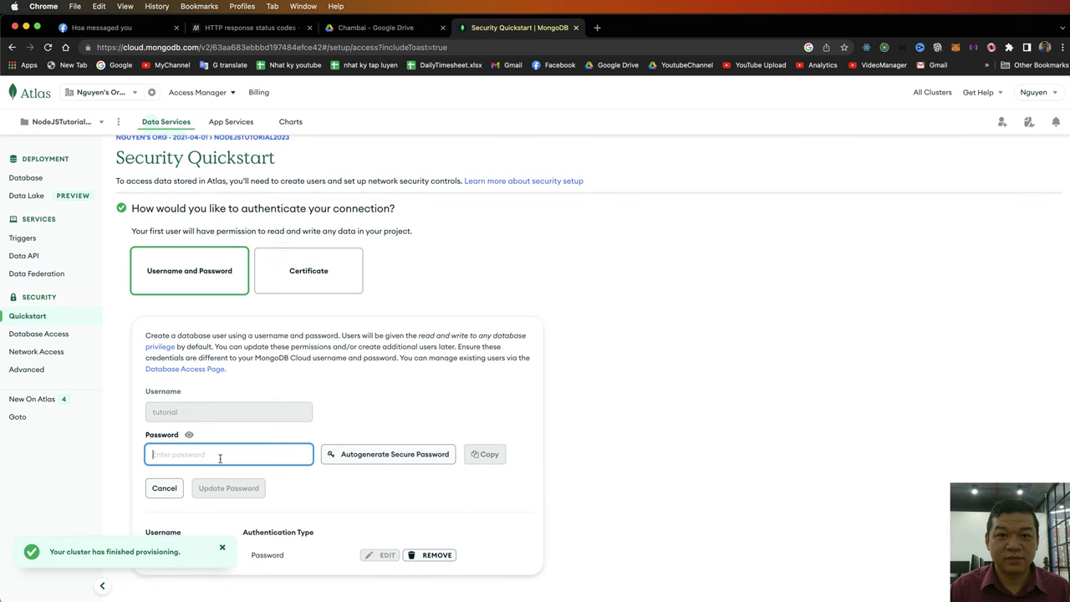
type("Abc")
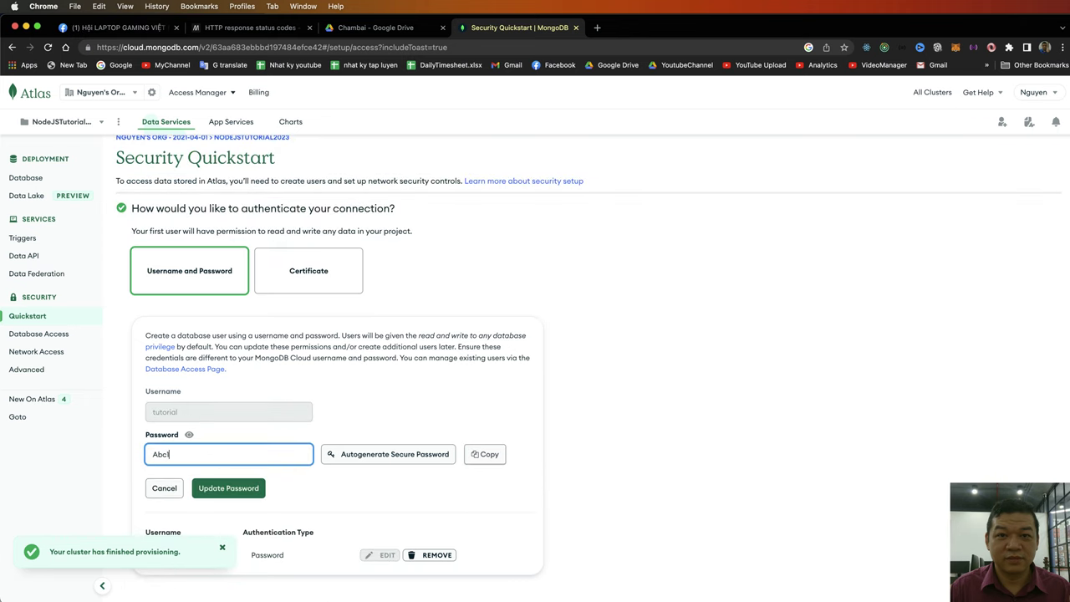
type("123456789")
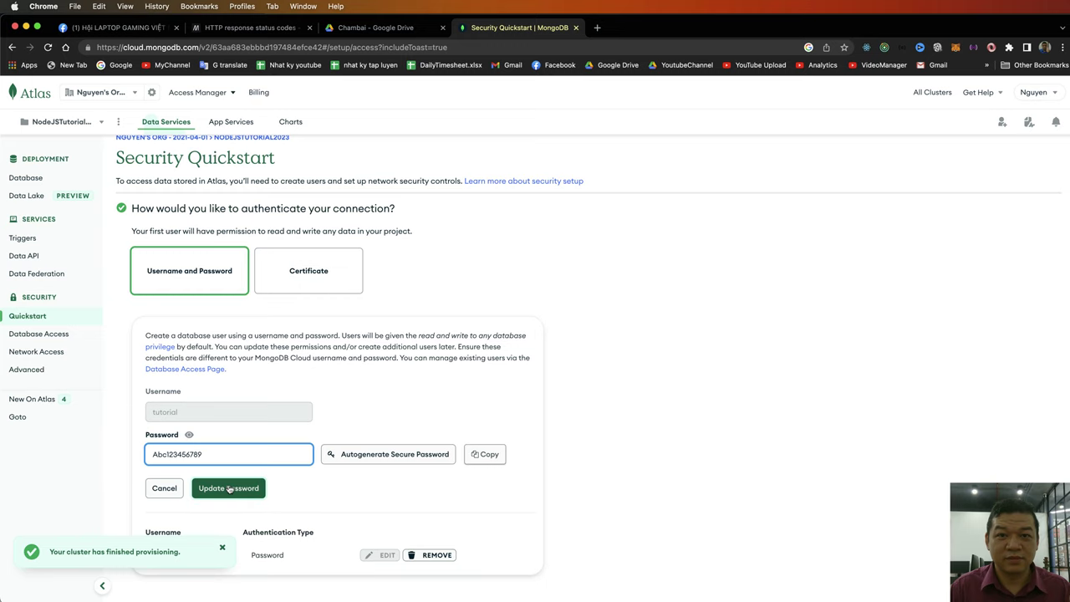
scroll(229, 490, "down", 3)
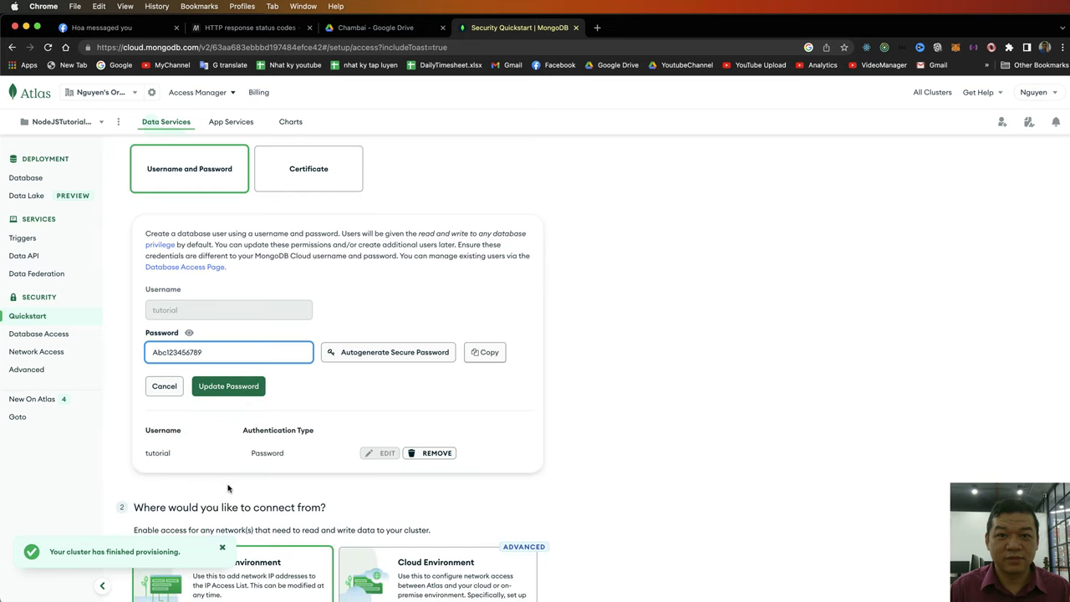
scroll(532, 503, "down", 1)
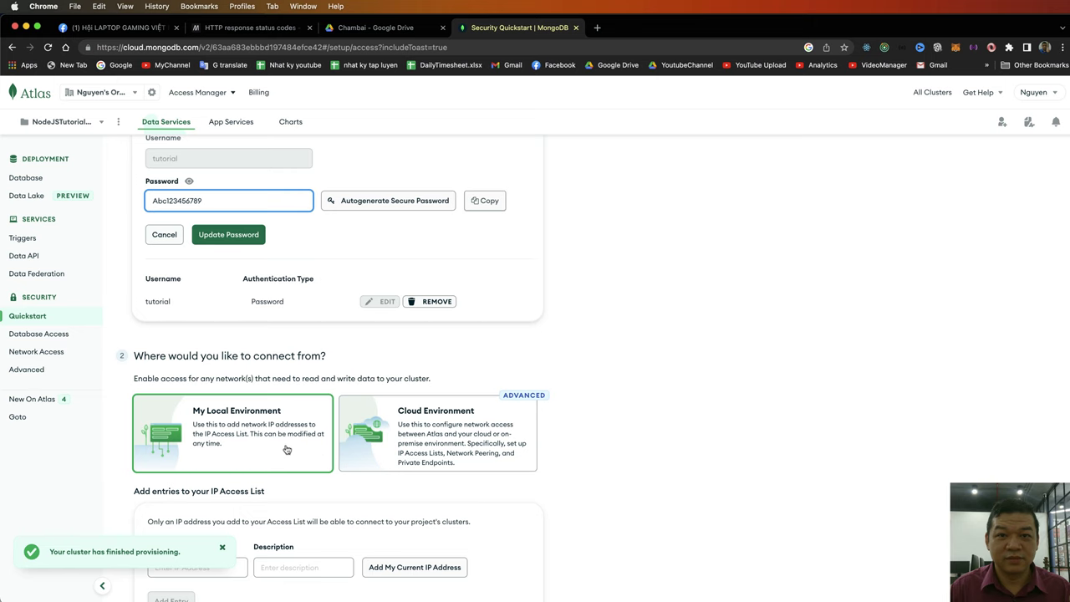
- Add the current IP address to the access list, then finish and close the quickstart
scroll(284, 448, "down", 3)
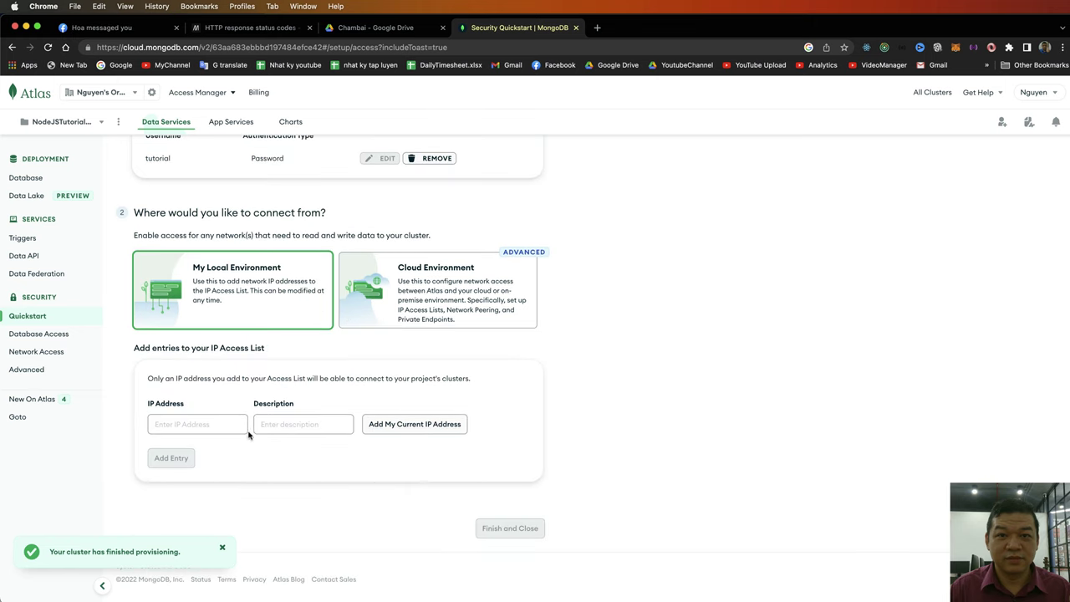
left_click(402, 430)
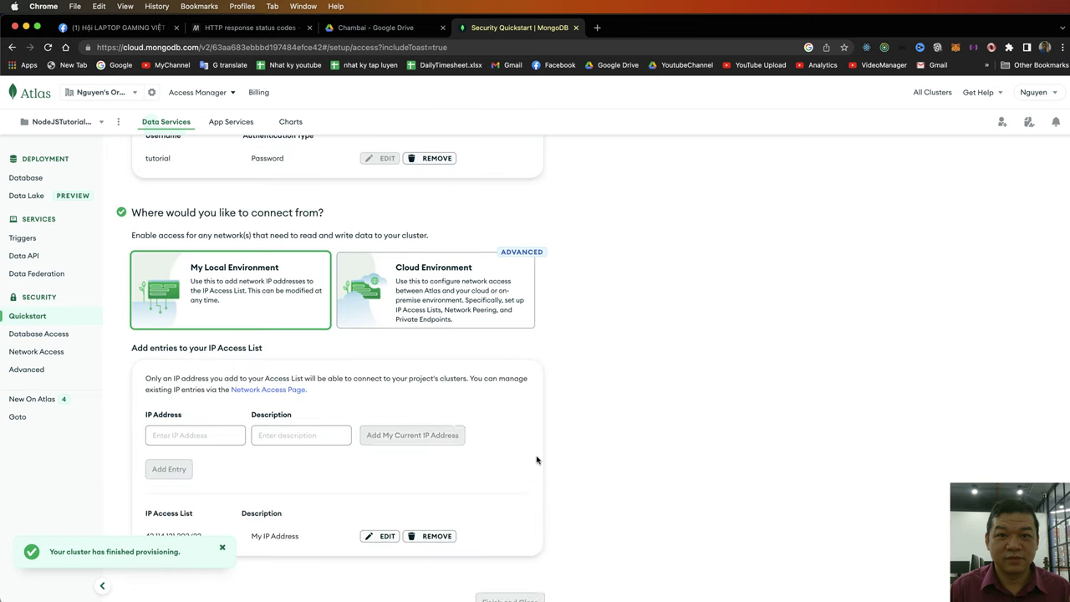
scroll(523, 462, "down", 2)
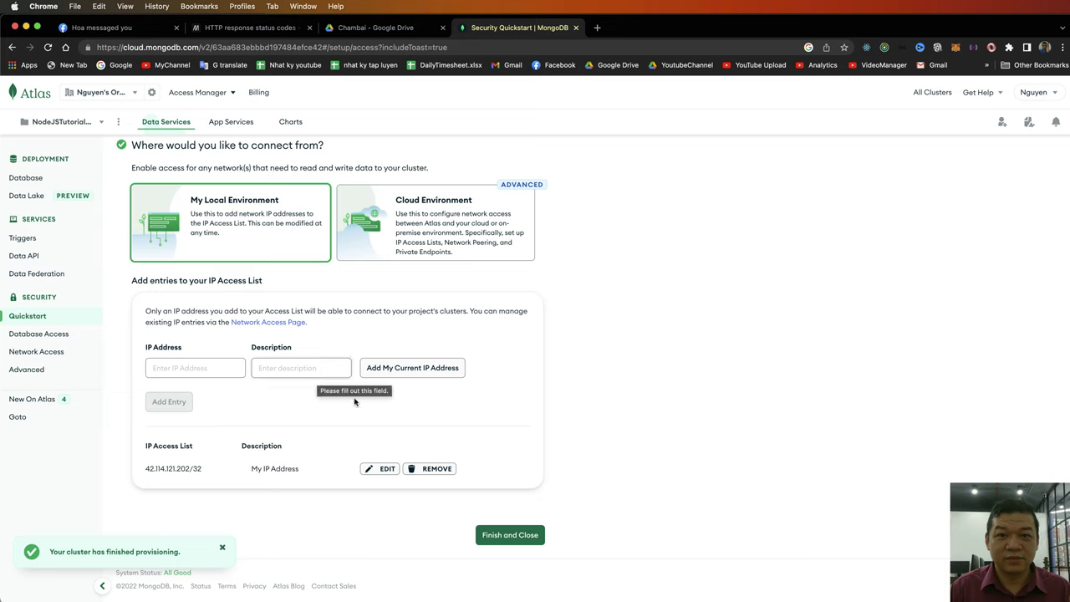
left_click(423, 263)
scroll(409, 335, "down", 3)
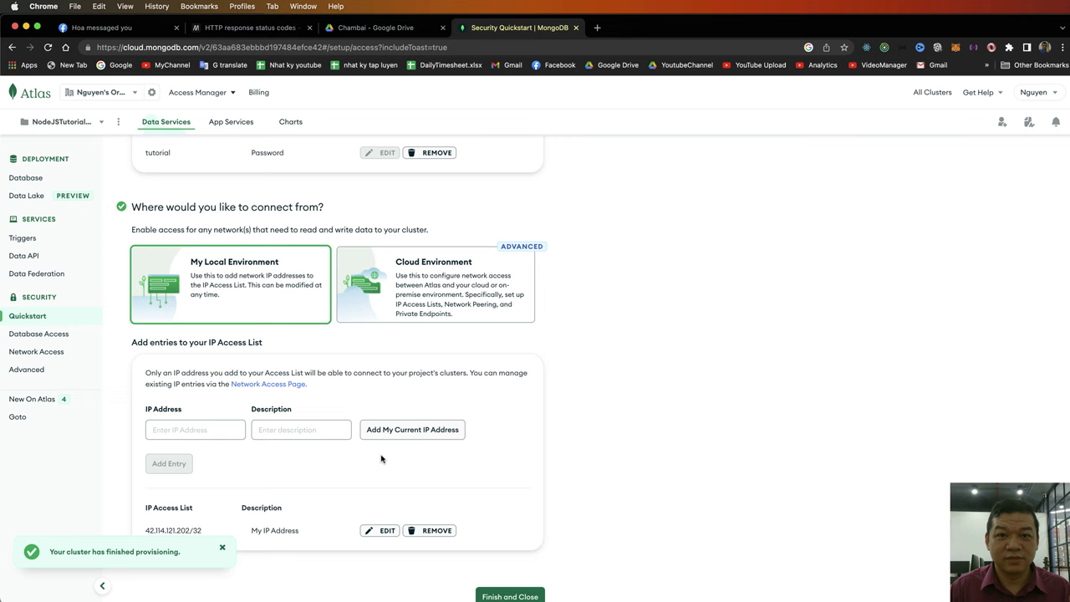
scroll(381, 459, "down", 2)
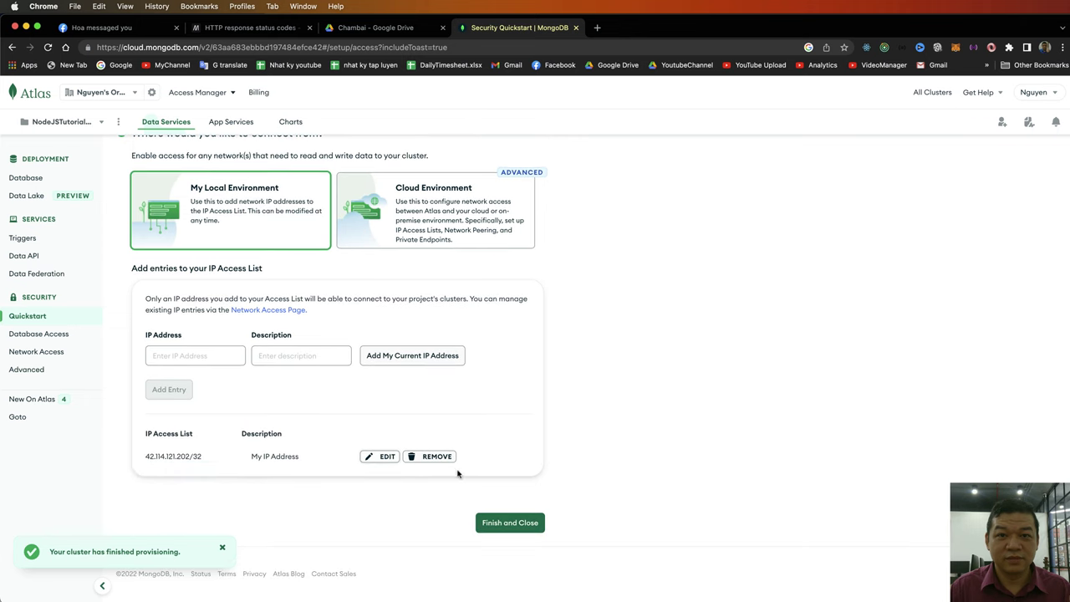
left_click(505, 522)
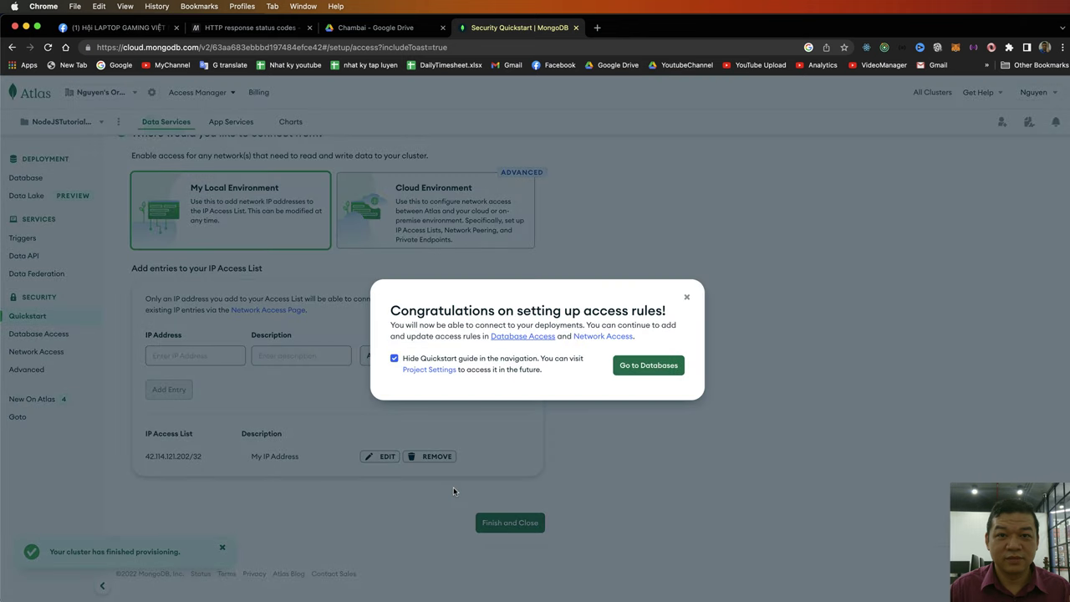